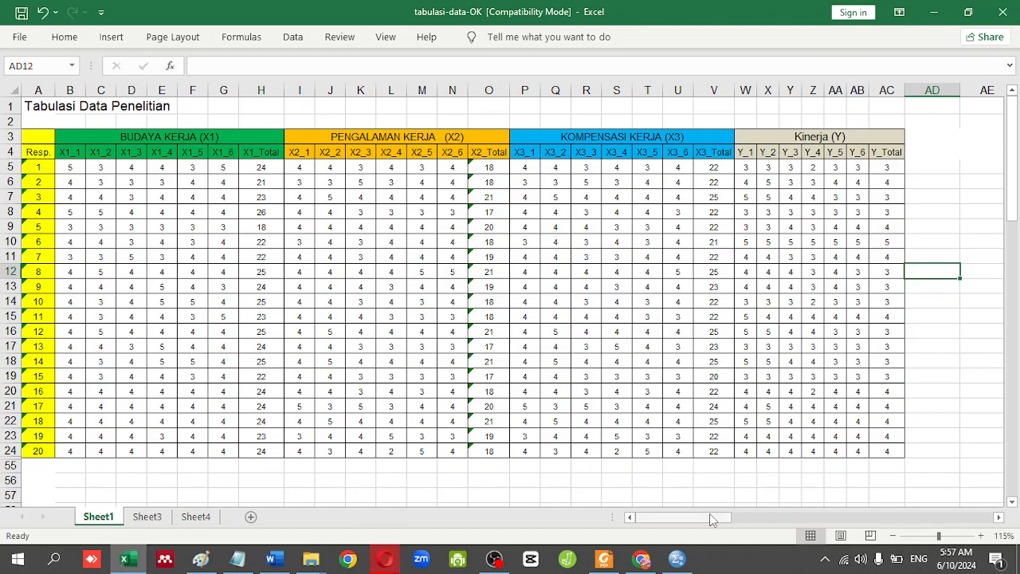
- Switch to SPSS and set up a linear regression with Y_Total as dependent and X1_Total, X2_Total and X3_Total as independents
click(677, 559)
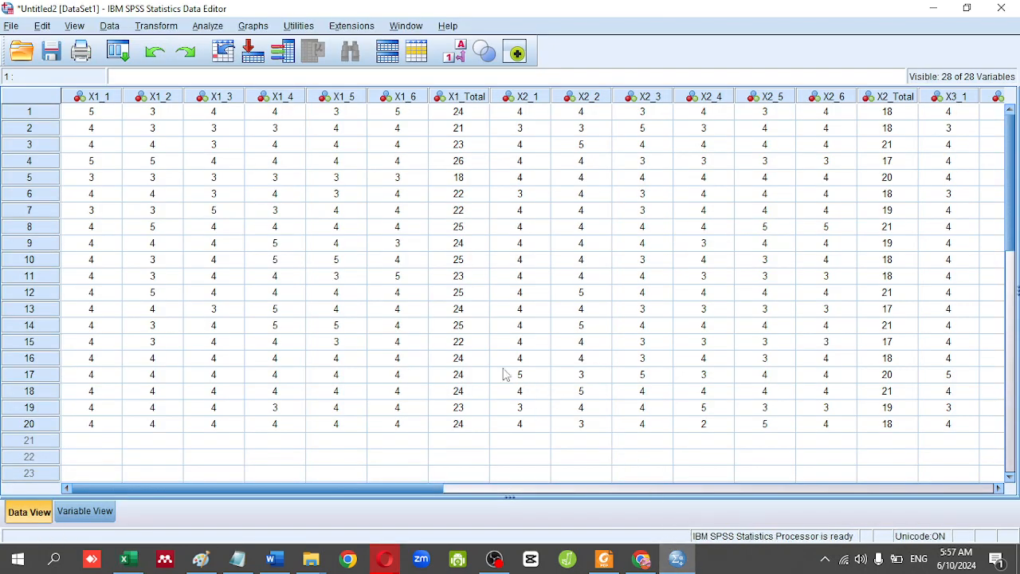
click(214, 26)
mouse_move(261, 206)
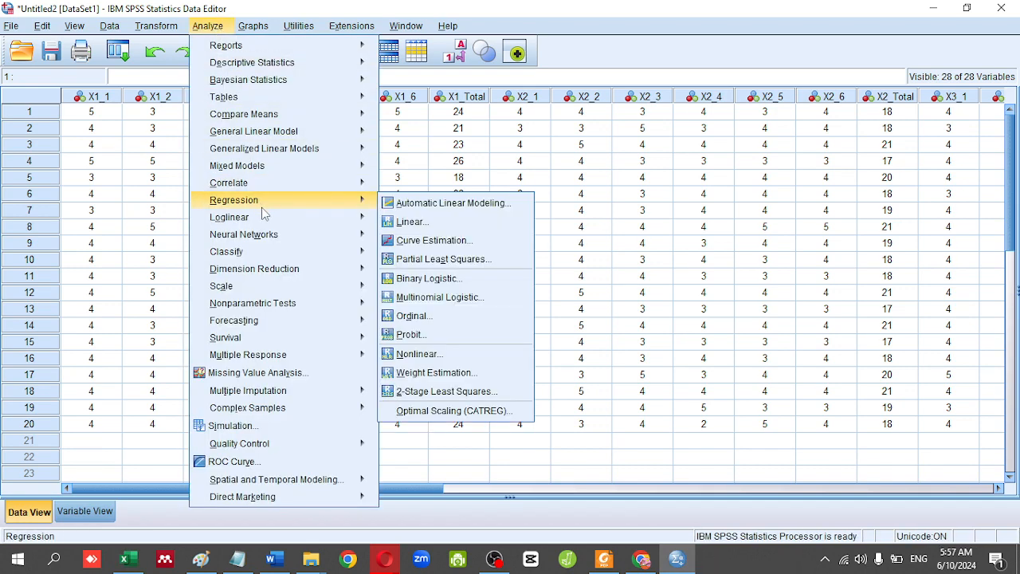
click(399, 226)
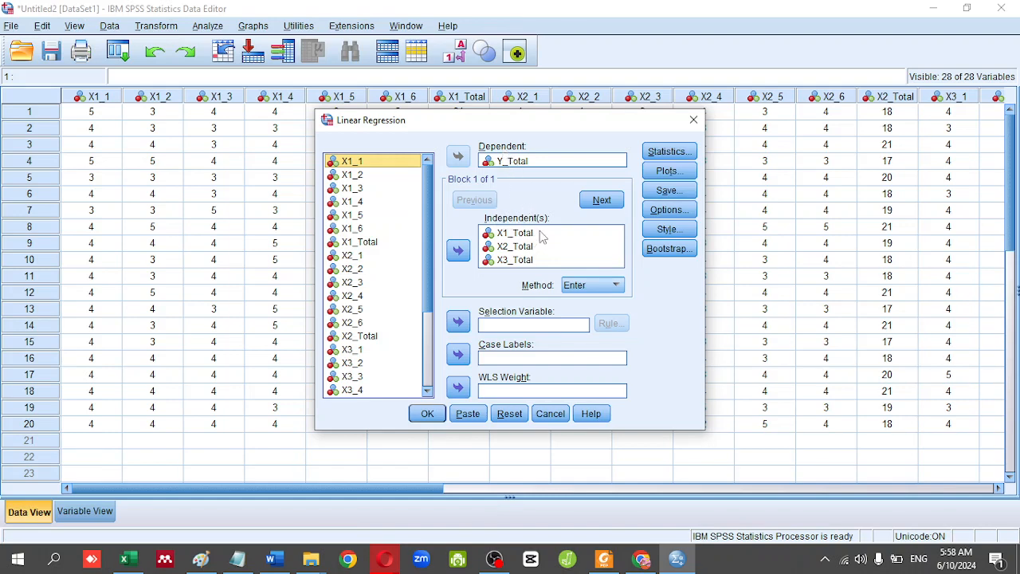
- Set the regression to save unstandardized residuals and run it
click(669, 190)
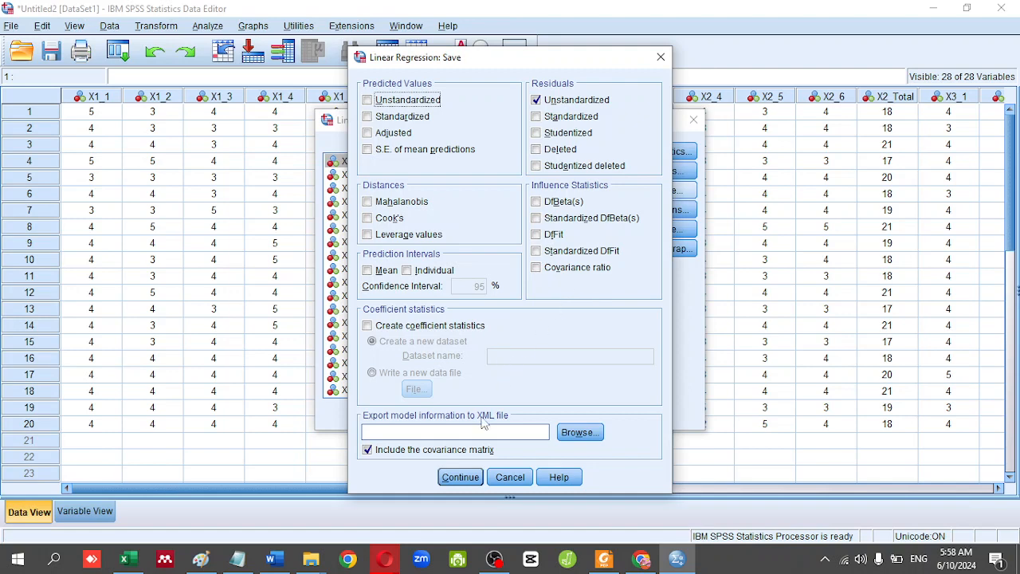
click(463, 476)
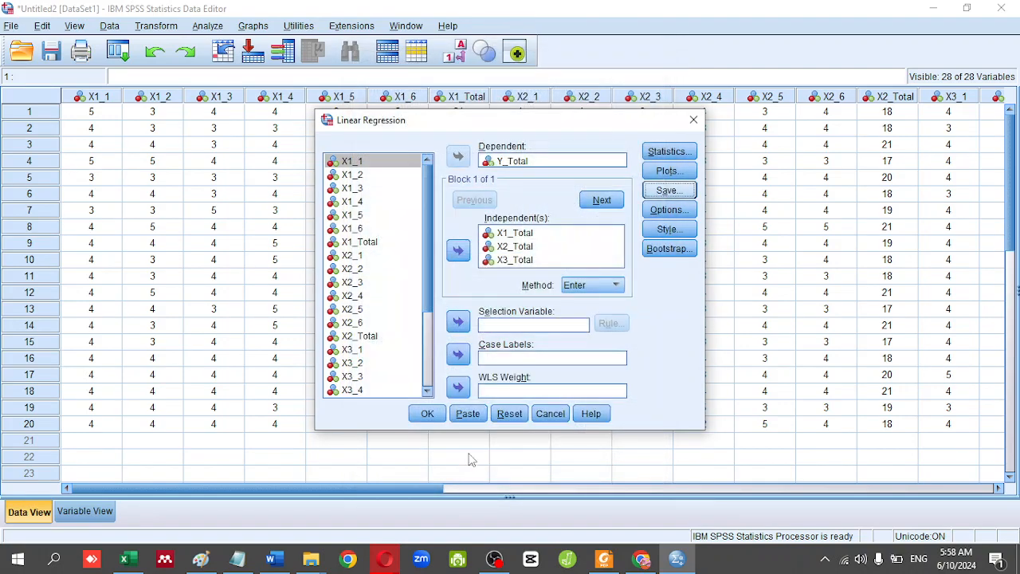
click(428, 413)
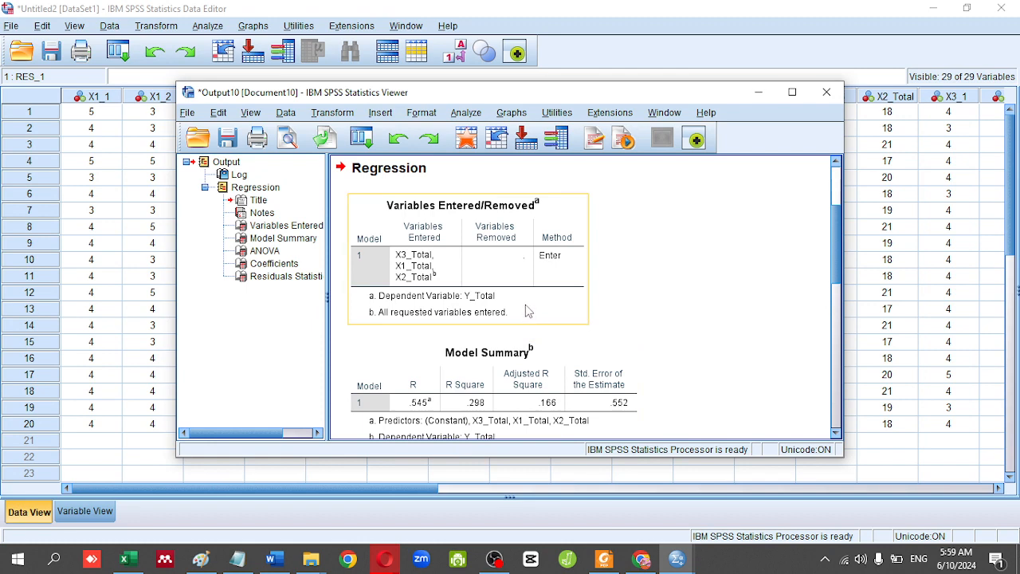
- Review the regression output and inspect the RES_1 residual column in the dataset
scroll(525, 310, down, 4)
scroll(526, 311, up, 5)
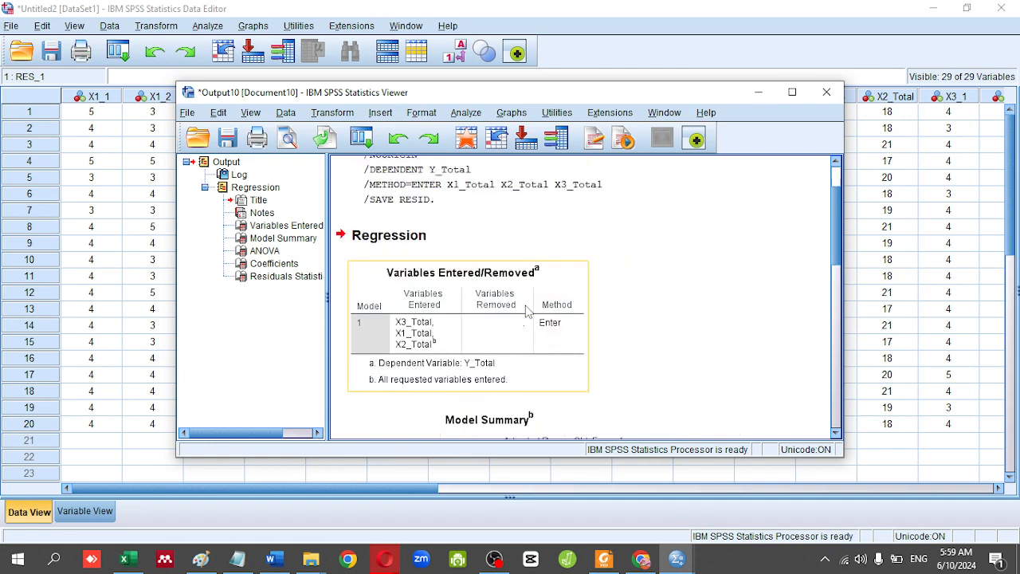
scroll(526, 311, up, 2)
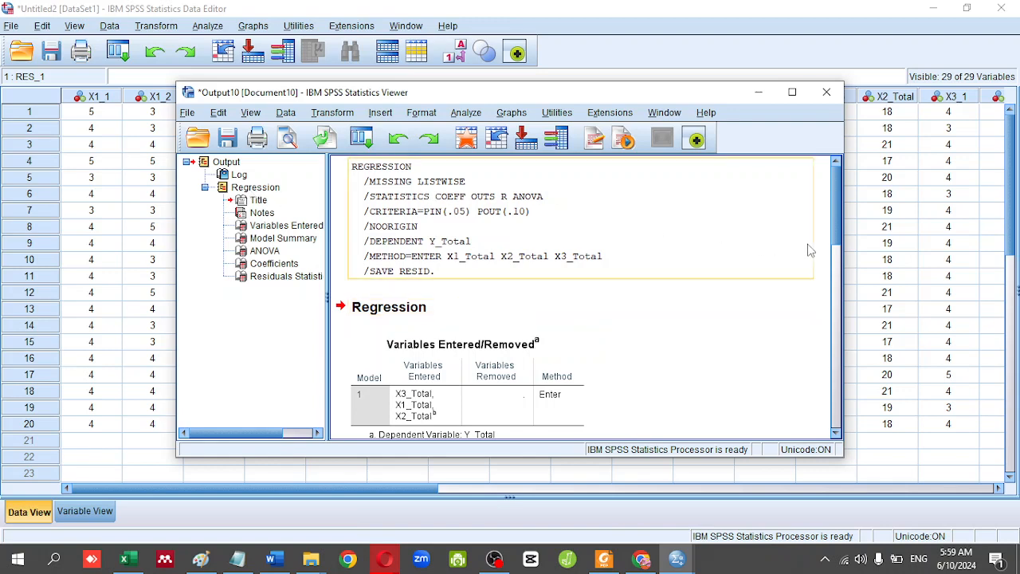
click(879, 251)
drag(423, 492, 972, 432)
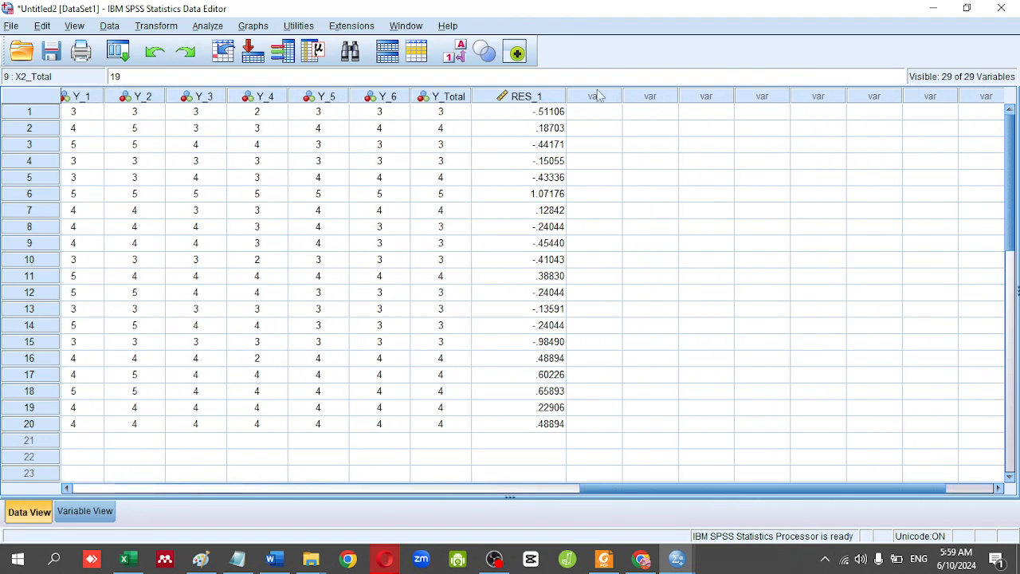
click(514, 100)
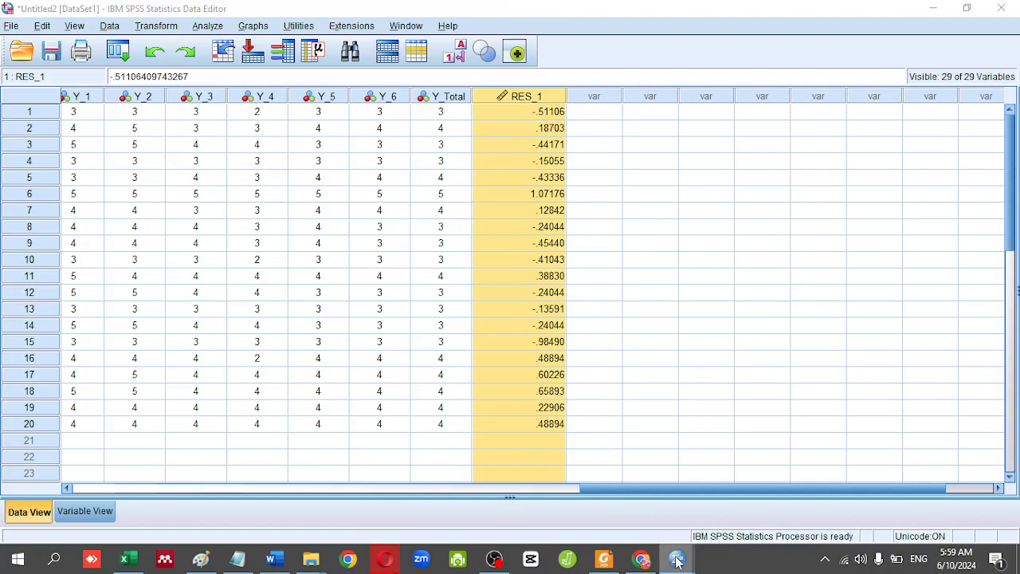
- Delete the Regression results and the Log entry from the output document
mouse_move(677, 559)
click(759, 507)
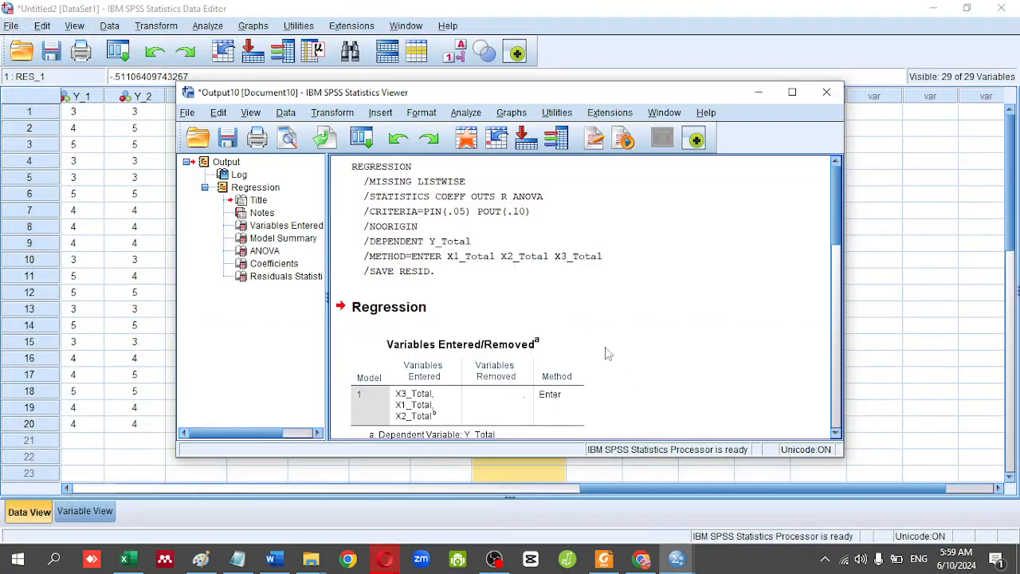
click(262, 187)
click(263, 188)
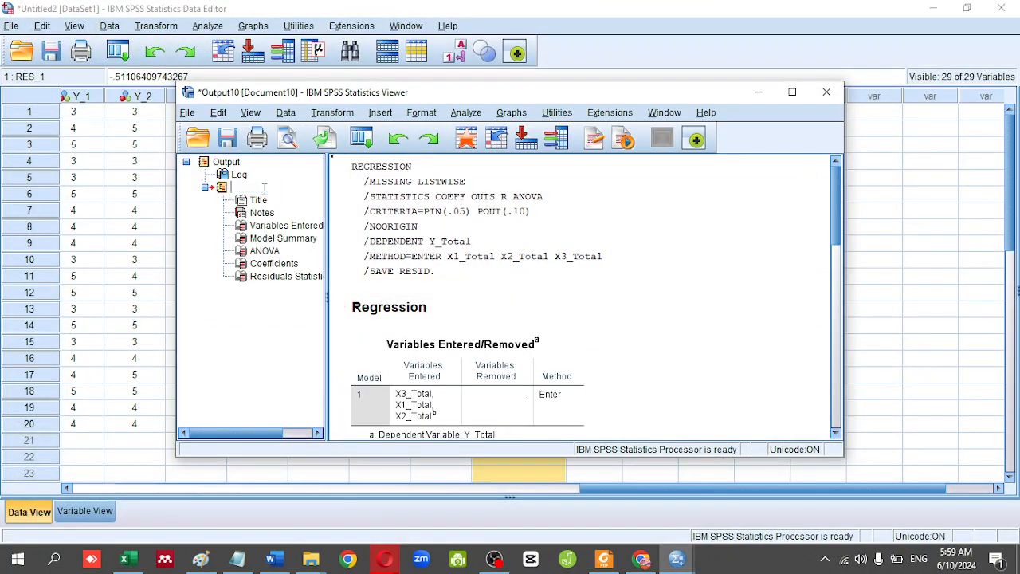
click(206, 187)
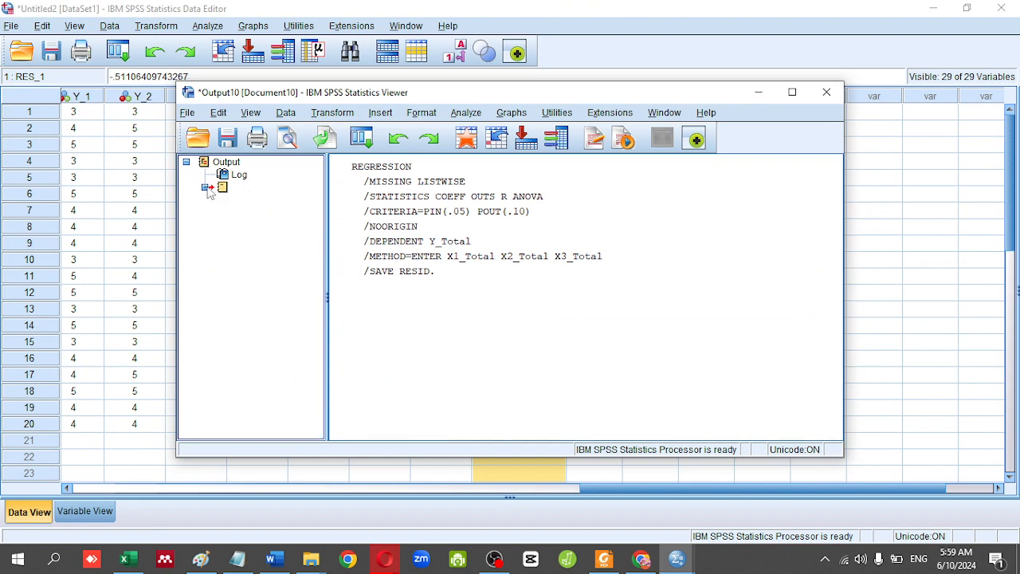
key(Delete)
click(240, 175)
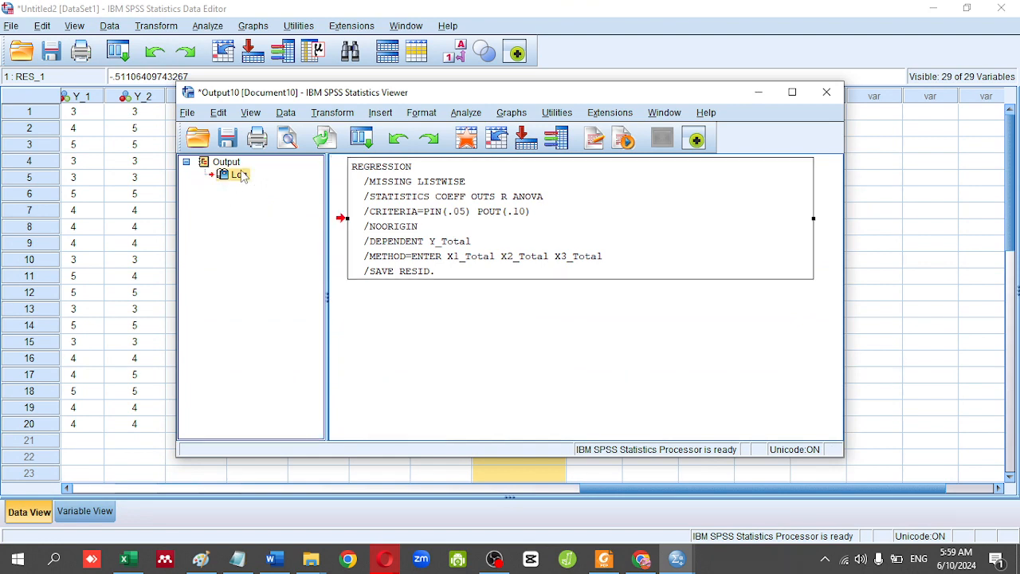
key(Delete)
- Run a legacy 1-Sample K-S test on the unstandardized residual variable against the Normal distribution
click(929, 204)
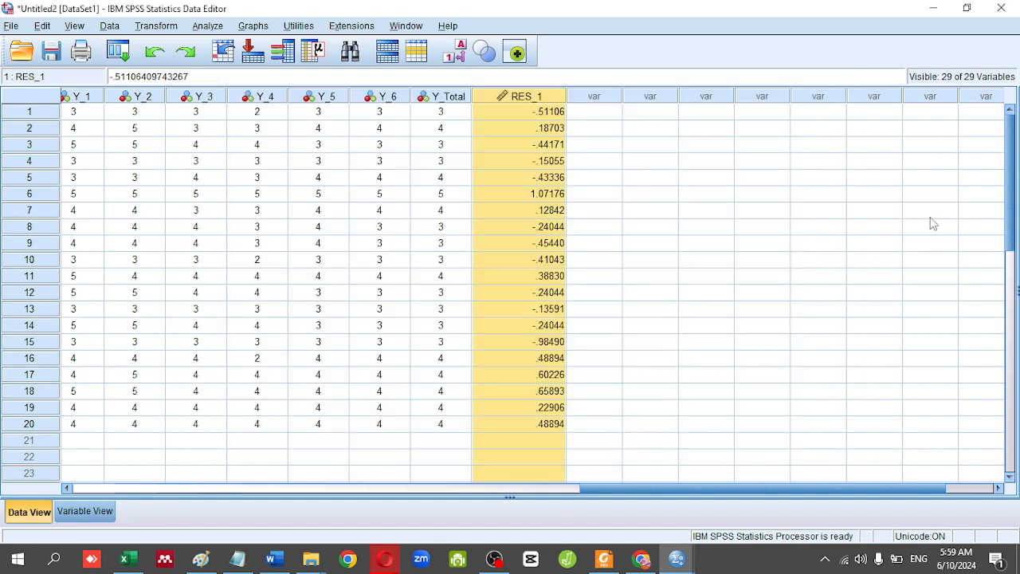
click(209, 28)
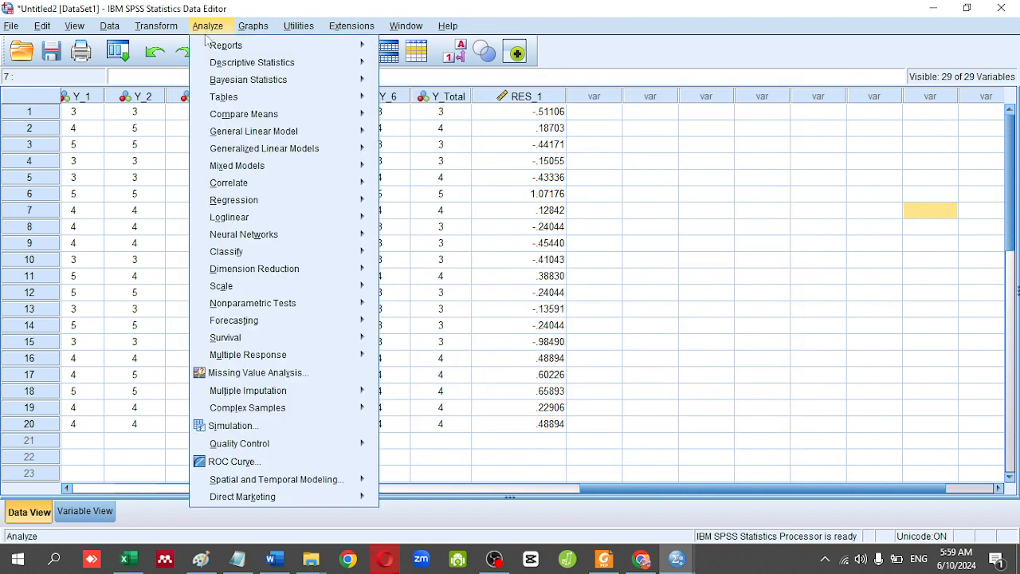
mouse_move(308, 310)
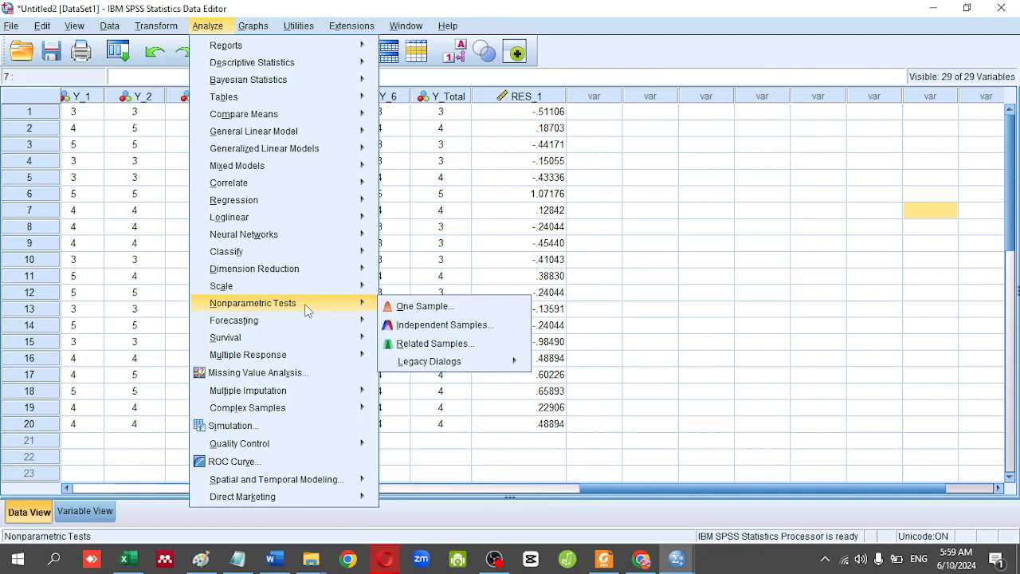
mouse_move(469, 371)
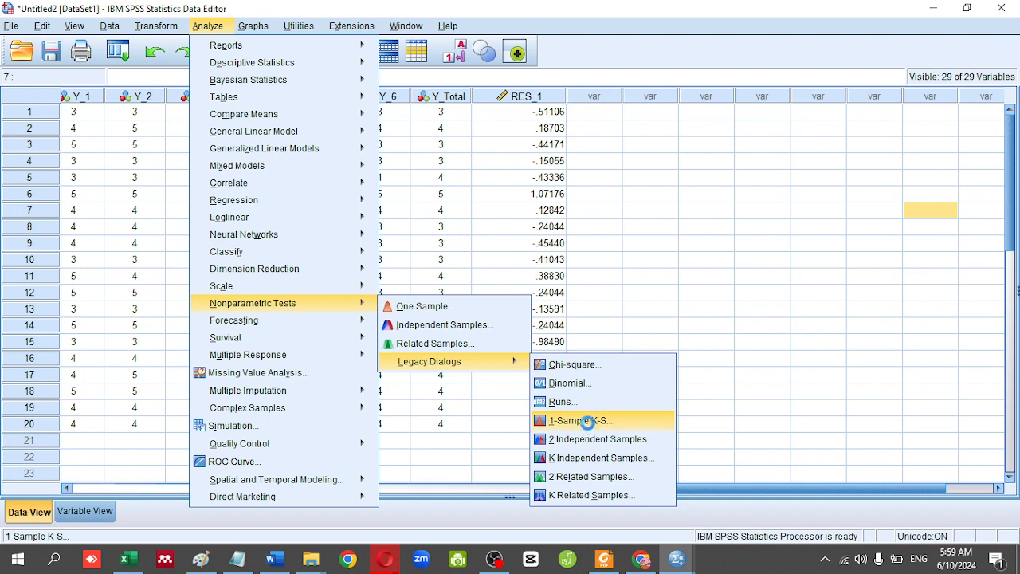
click(590, 430)
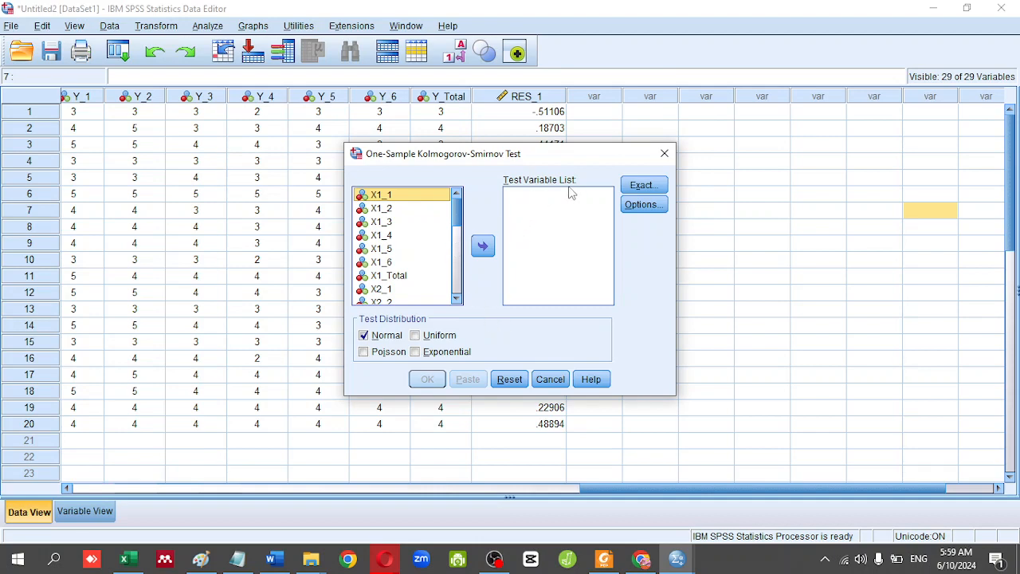
drag(457, 219, 459, 296)
click(405, 297)
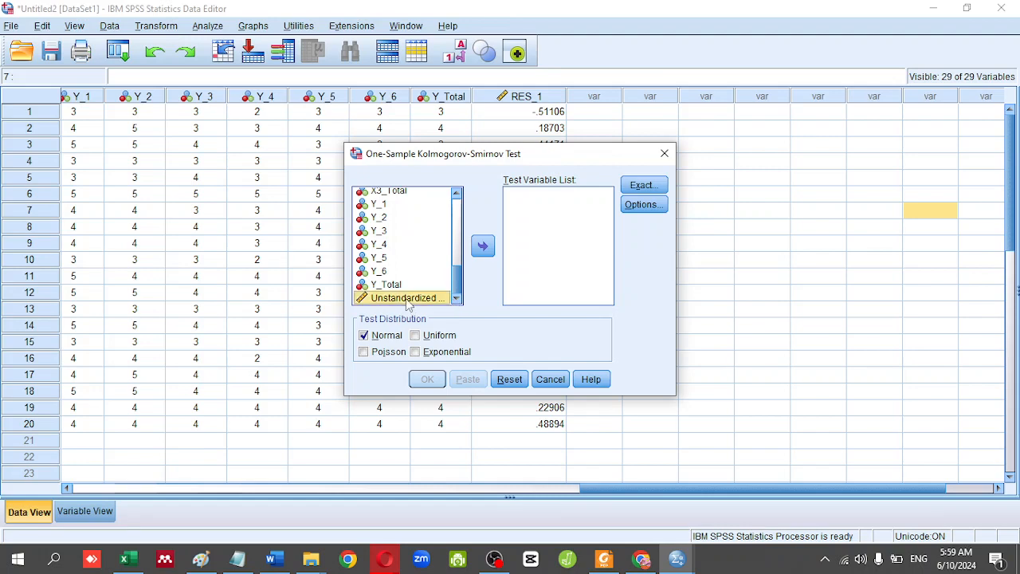
click(482, 246)
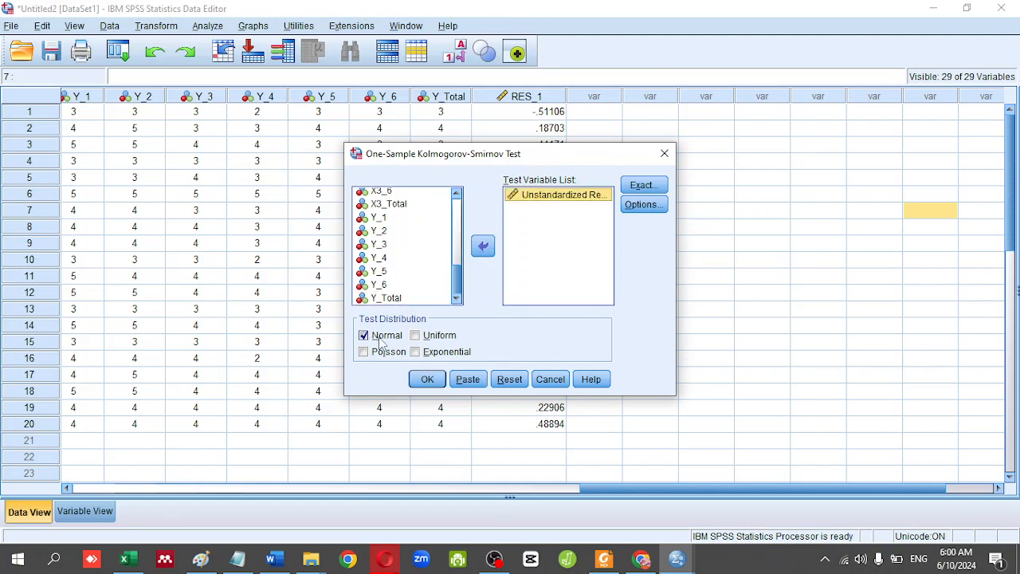
click(427, 380)
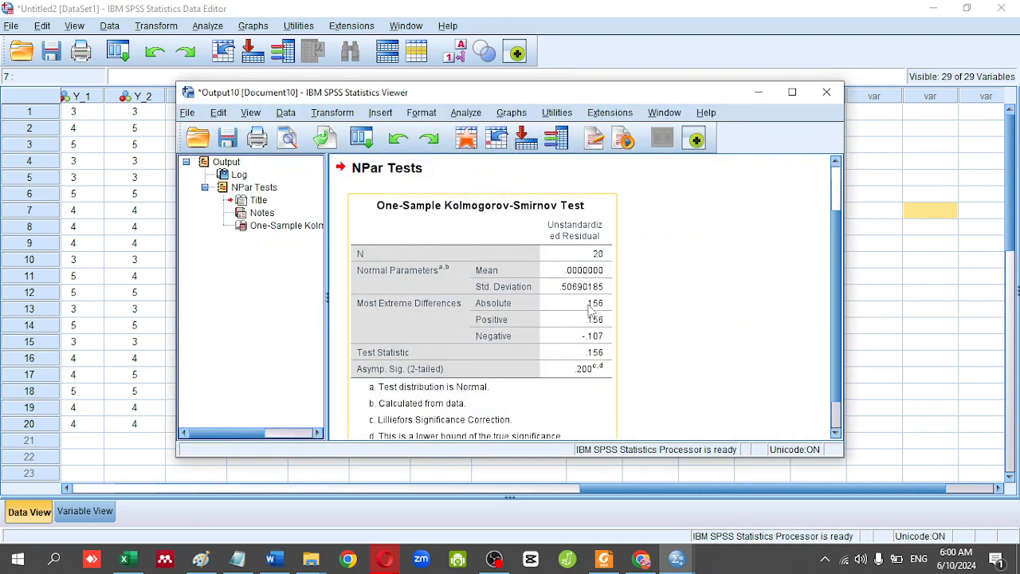
- Examine the One-Sample Kolmogorov-Smirnov Test table, especially the Asymp. Sig. (2-tailed) value and its footnotes
scroll(672, 302, down, 1)
click(488, 350)
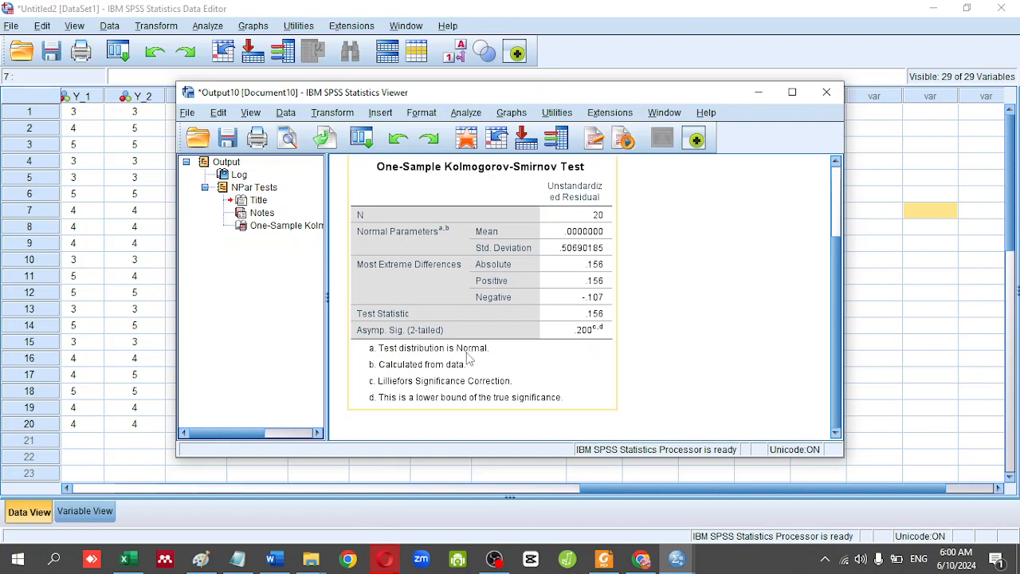
click(618, 339)
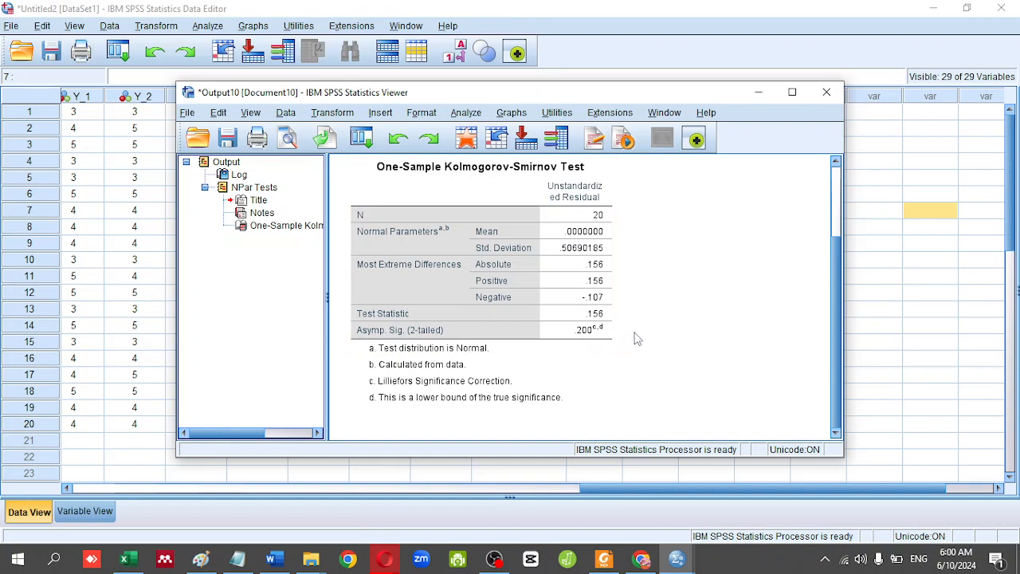
click(564, 323)
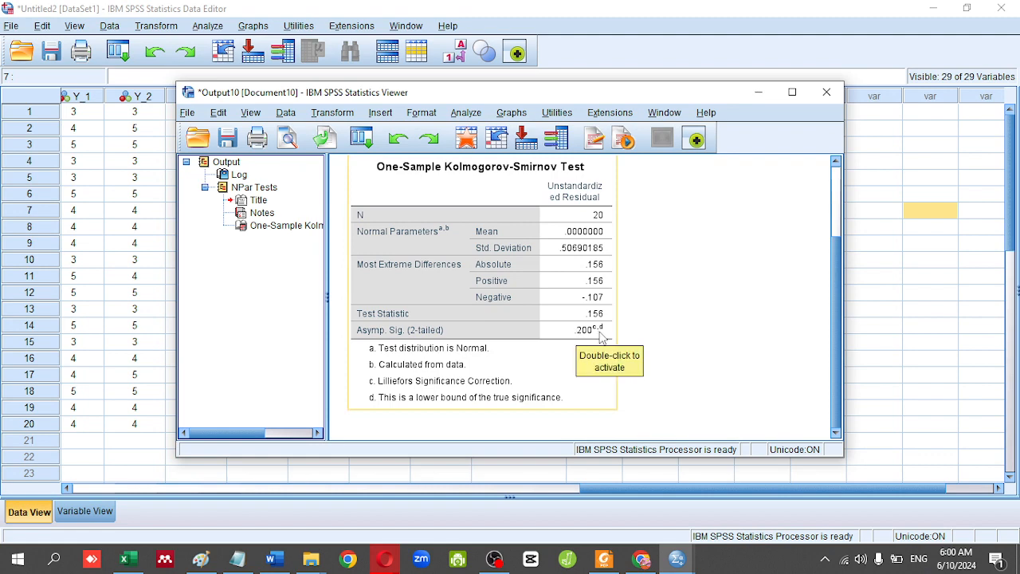
click(651, 338)
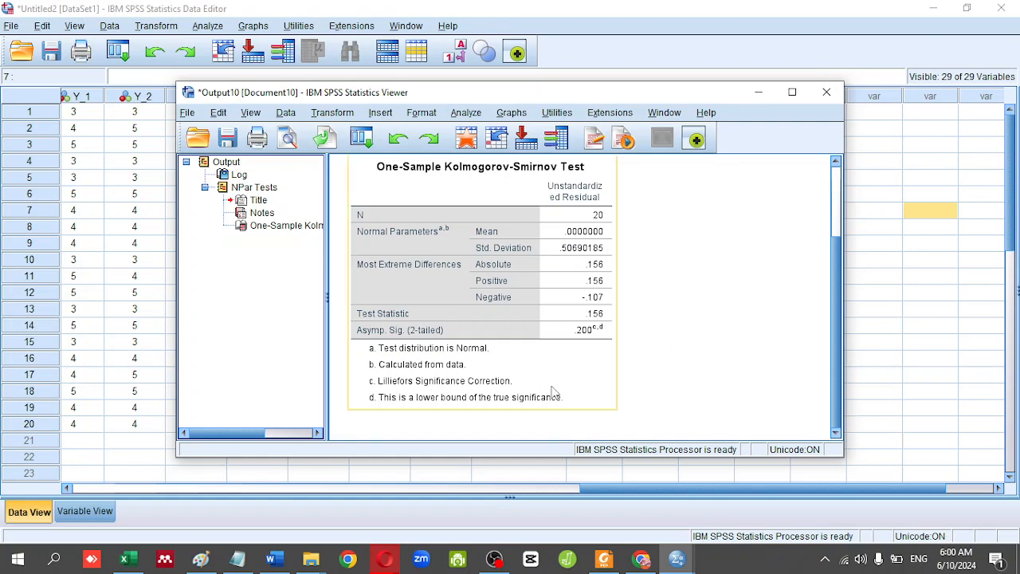
- Switch to Word and write "Hasil > 0.05" in a new blank document
click(273, 560)
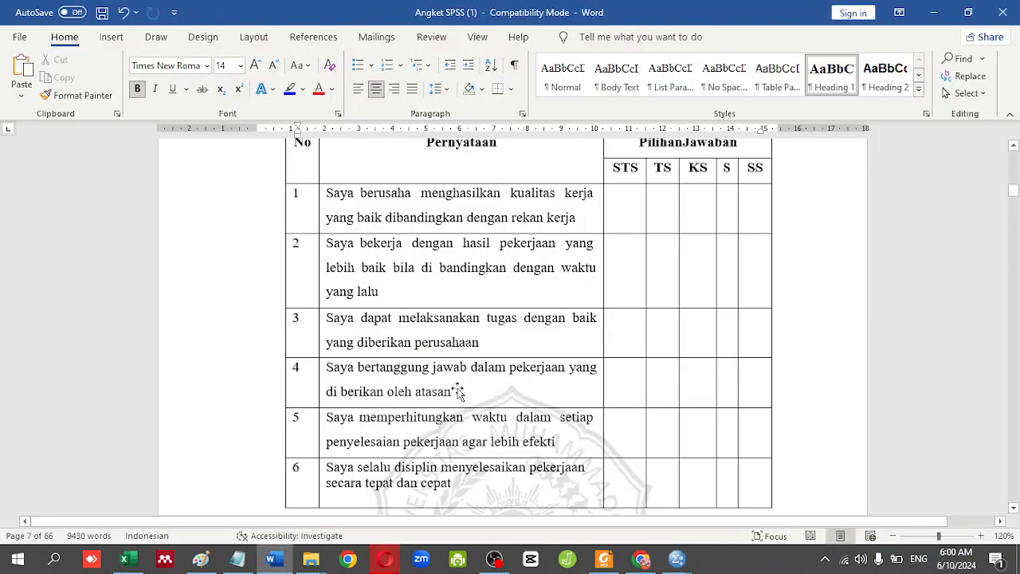
key(ctrl+n)
text(Ha)
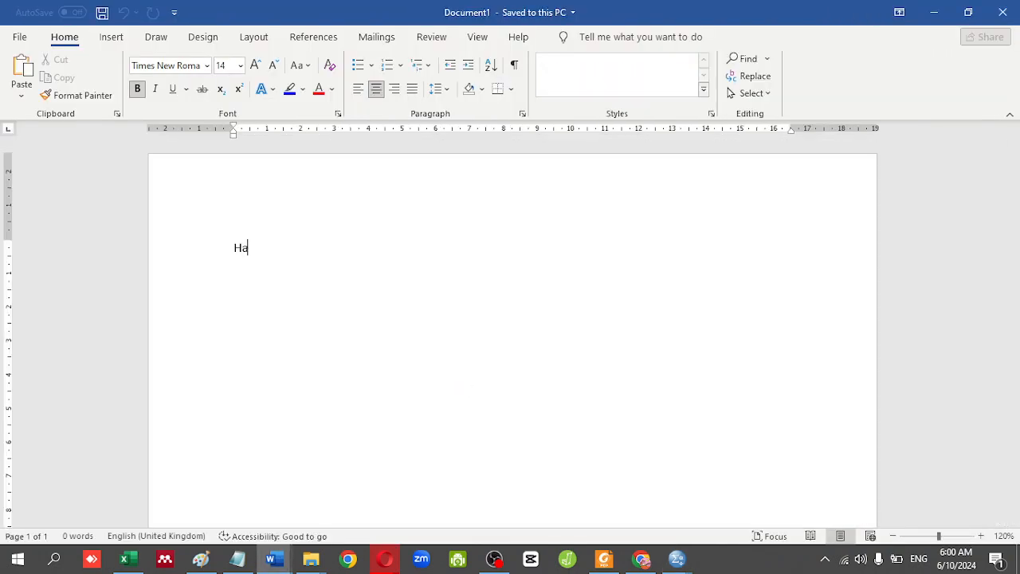
text(sil )
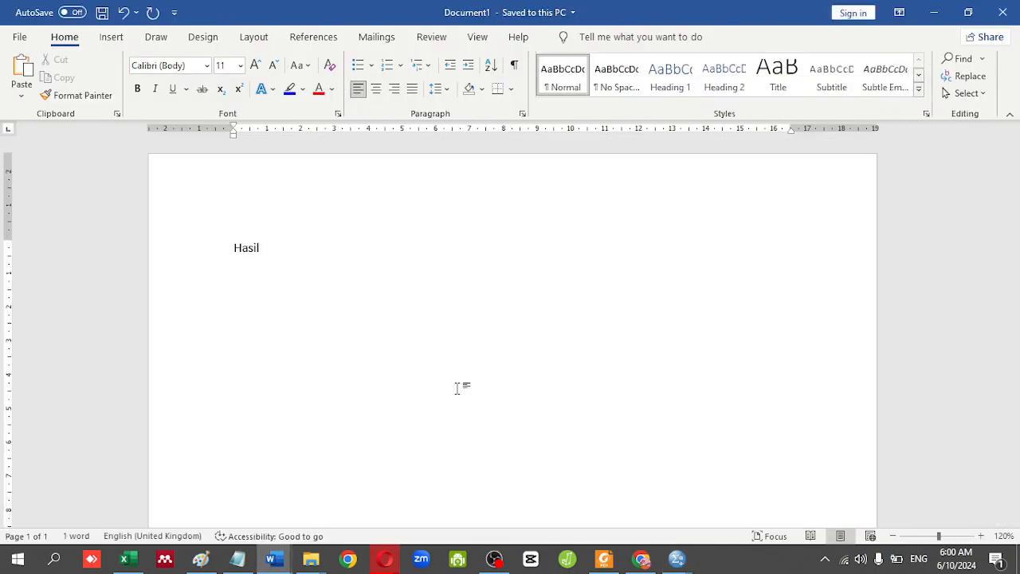
text(> 0.05)
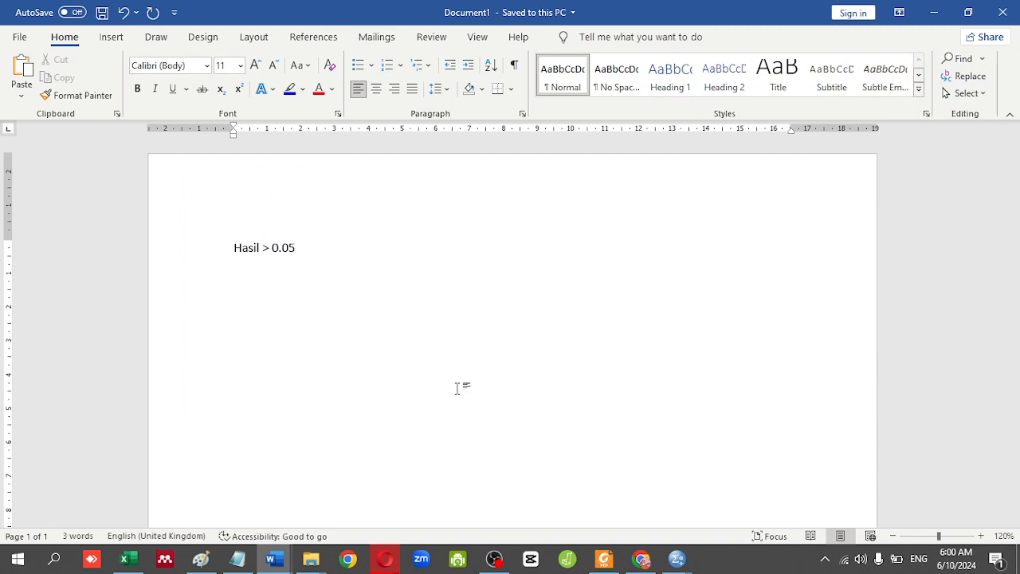
- Format the whole "Hasil > 0.05" line as bold at 28 pt
key(ctrl+a)
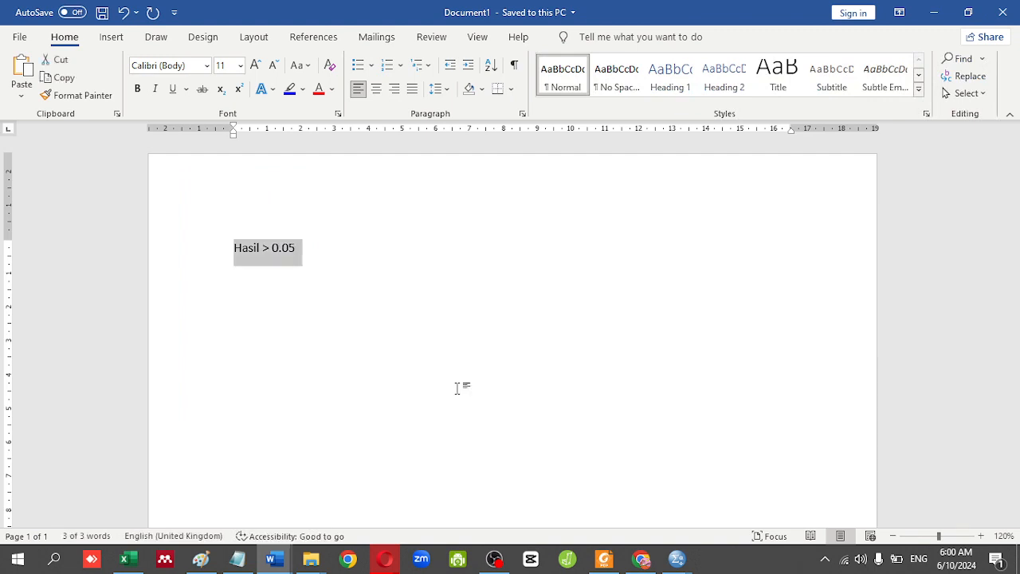
key(ctrl+b)
key(ctrl+shift+period)
key(ctrl+shift+period)
key(ctrl+shift+period)
key(ctrl+shift+period)
key(ctrl+shift+period)
key(ctrl+shift+period)
key(ctrl+shift+period)
key(ctrl+shift+period)
key(ctrl+shift+period)
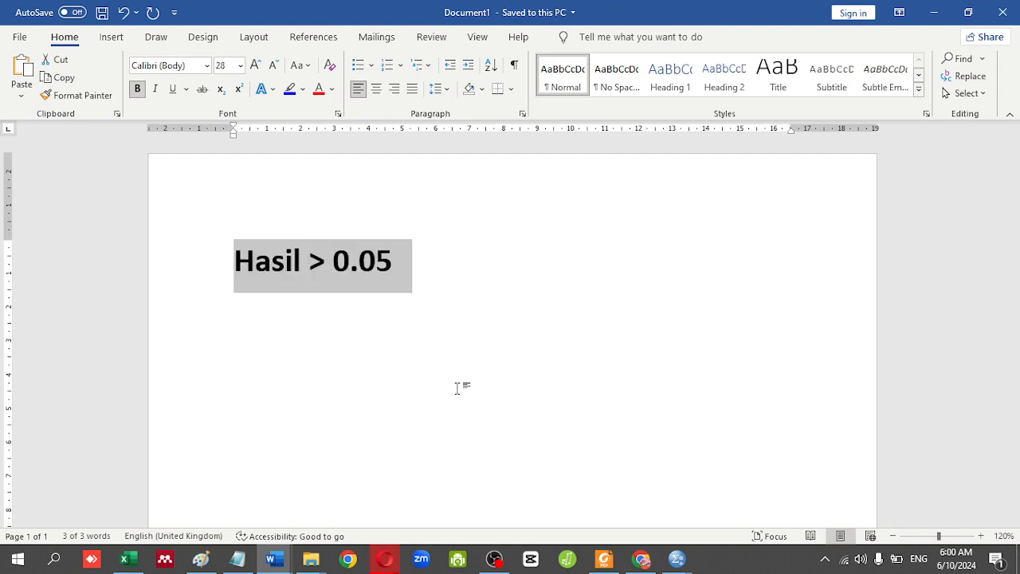
key(ctrl+b)
- Insert 0.200 after "Hasil" so the line reads "Hasil 0.200 > 0.05"
click(302, 261)
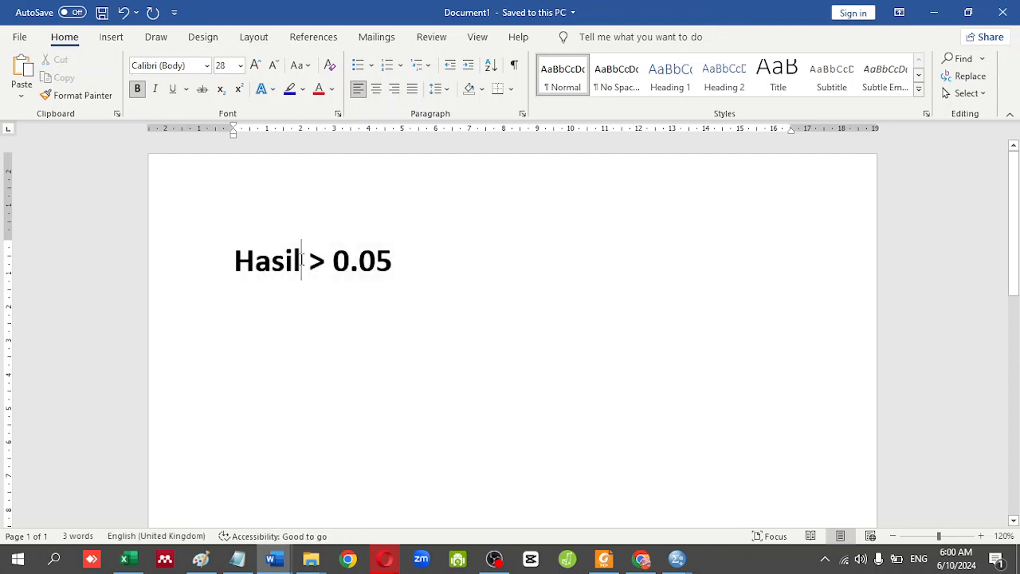
text(.200)
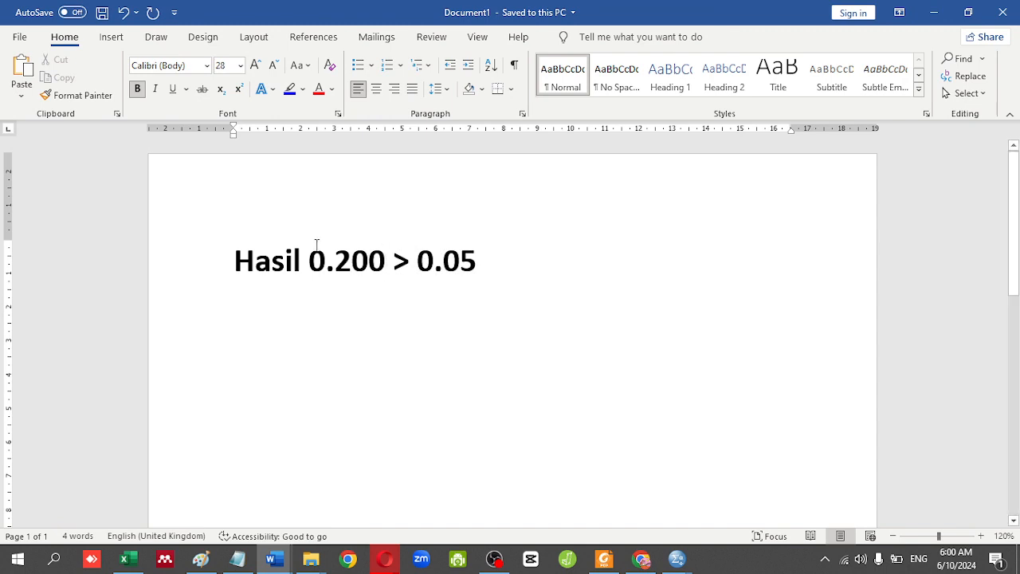
click(499, 250)
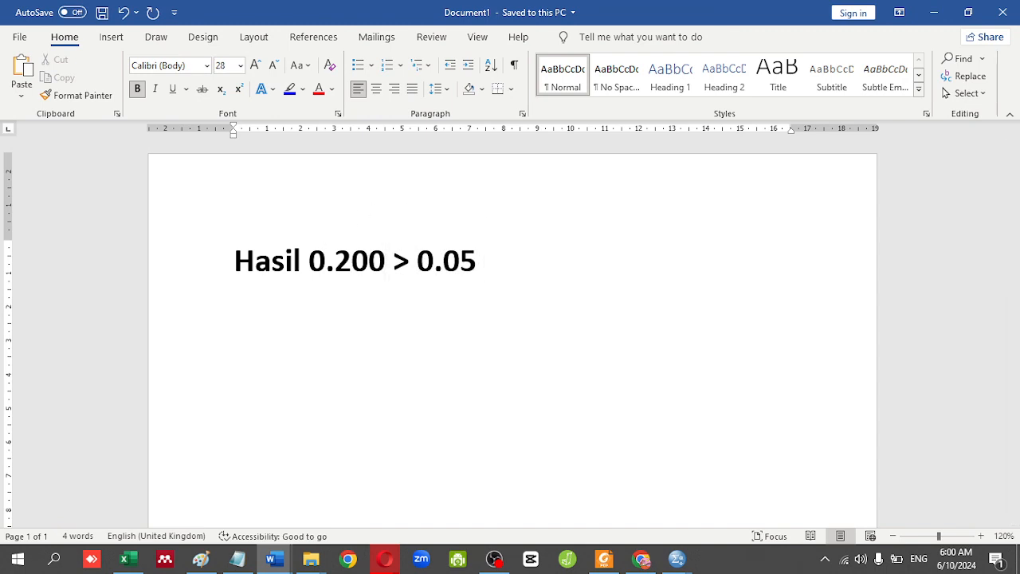
- Switch to the SPSS Data Editor and open the One-Way ANOVA dialog for comparing means
key(alt+Tab)
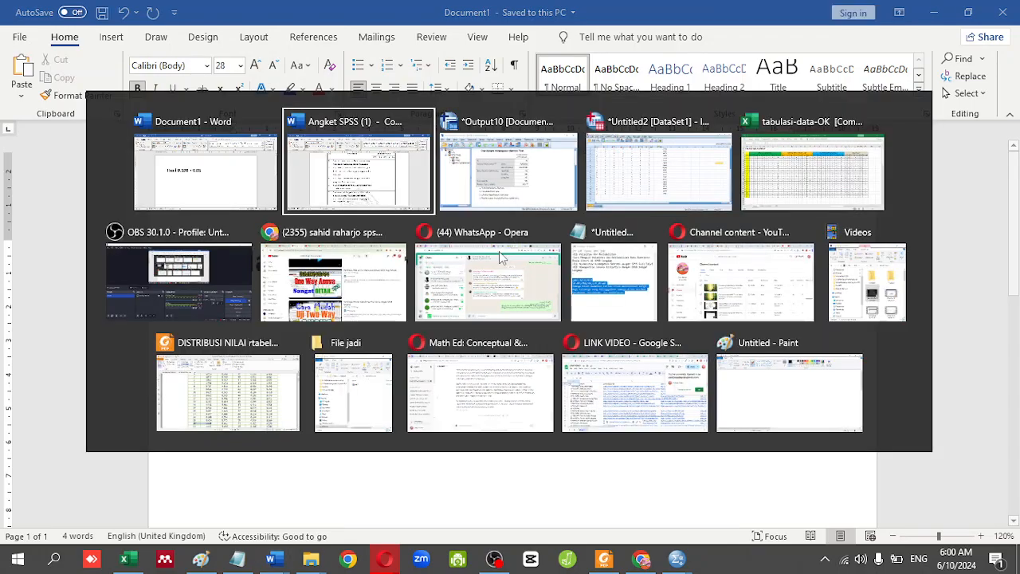
key(alt+Tab)
key(alt+Tab)
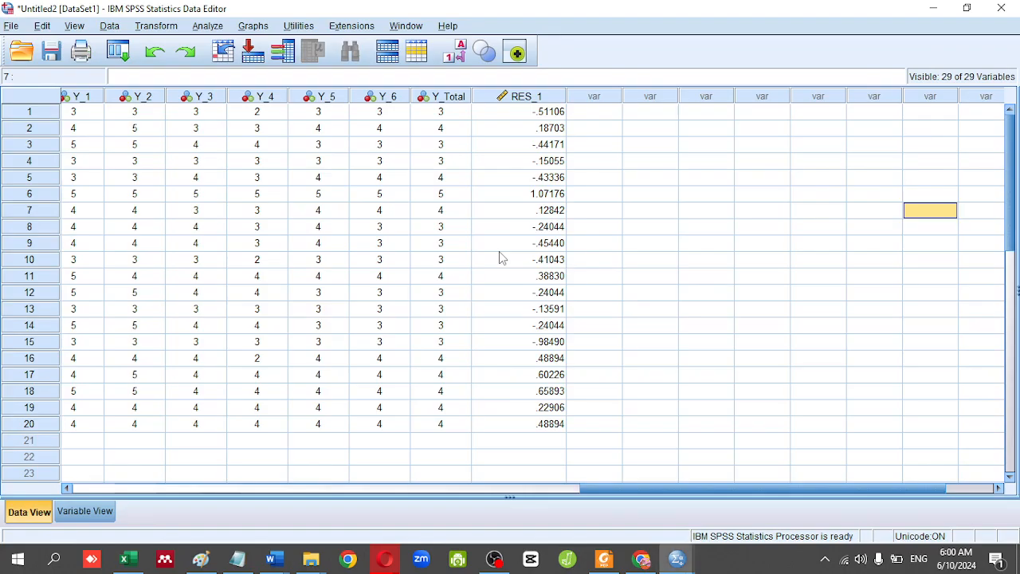
click(196, 493)
click(126, 492)
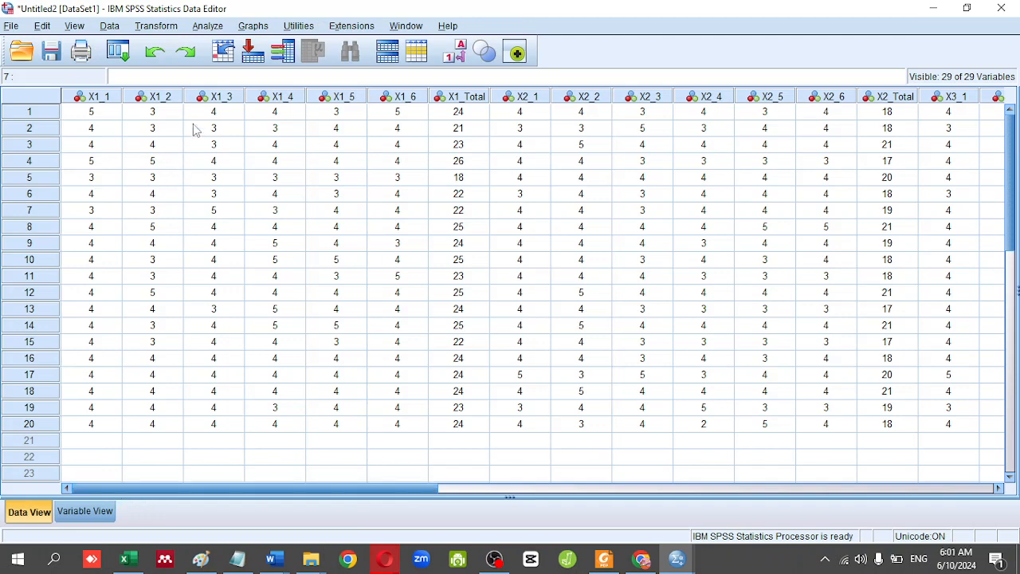
click(208, 26)
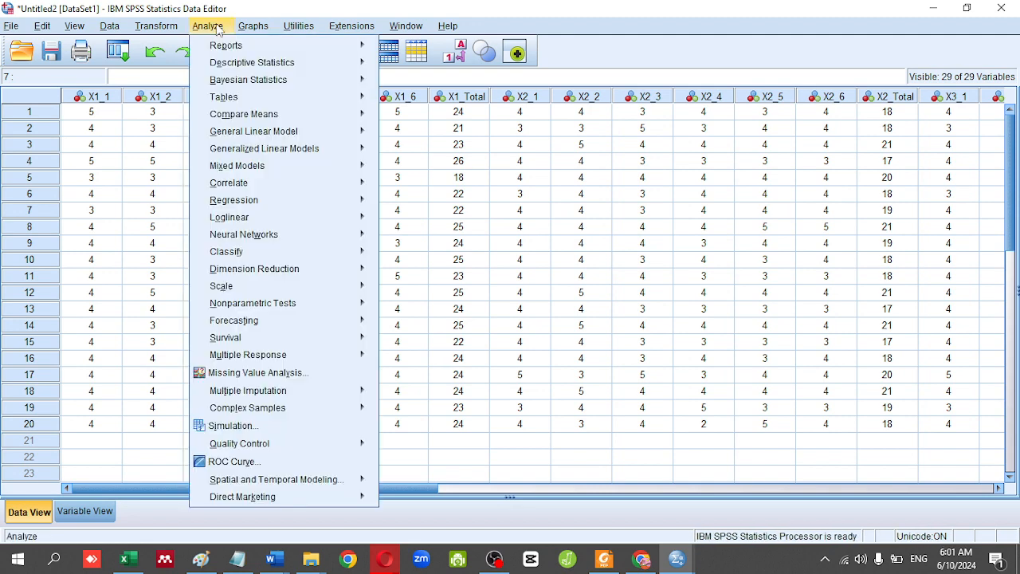
mouse_move(255, 114)
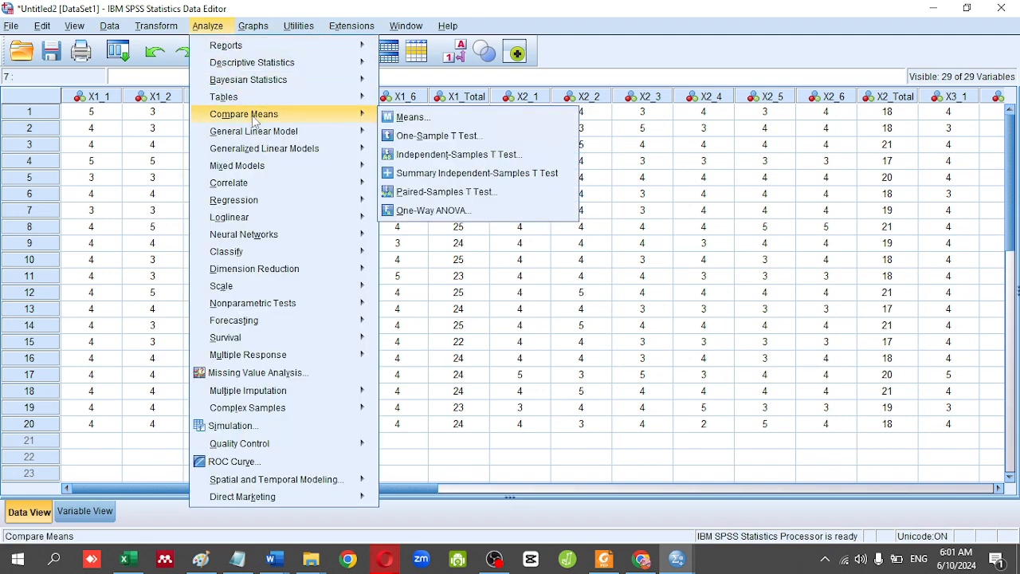
click(452, 212)
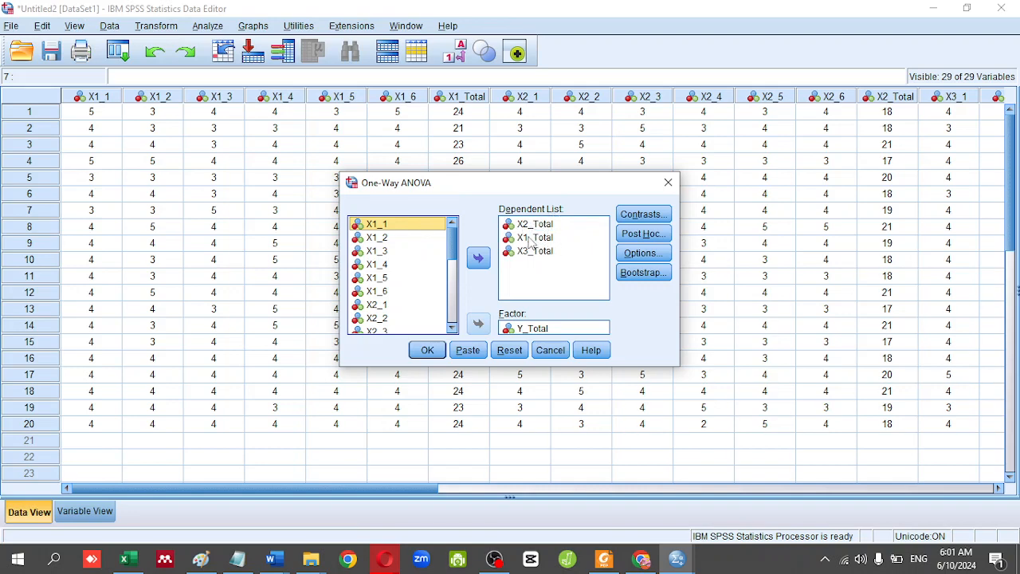
- Move X1_Total to the head of the dependent list and run the ANOVA by Y_Total with the homogeneity of variance test included
click(531, 238)
drag(531, 238, 538, 223)
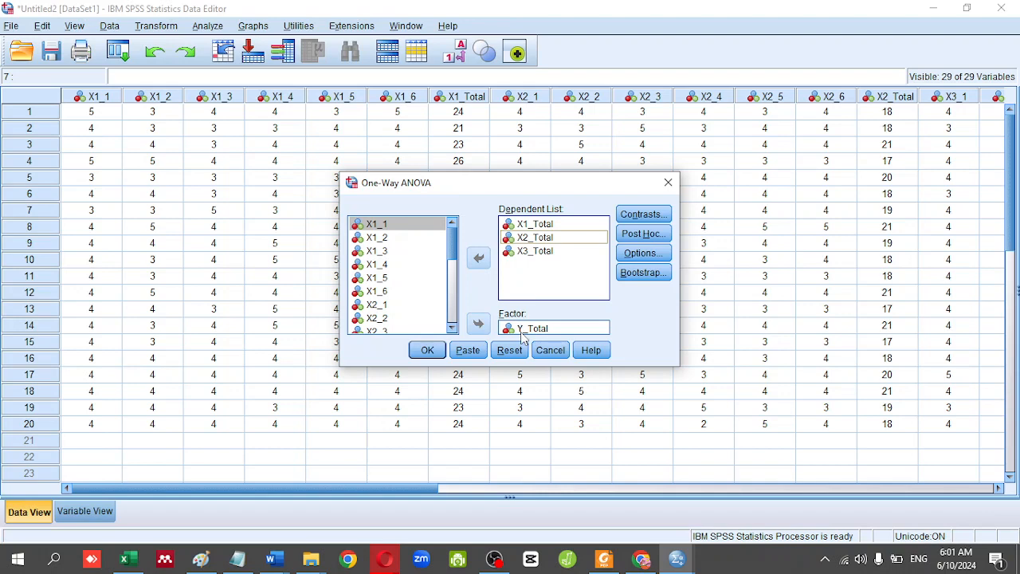
click(642, 254)
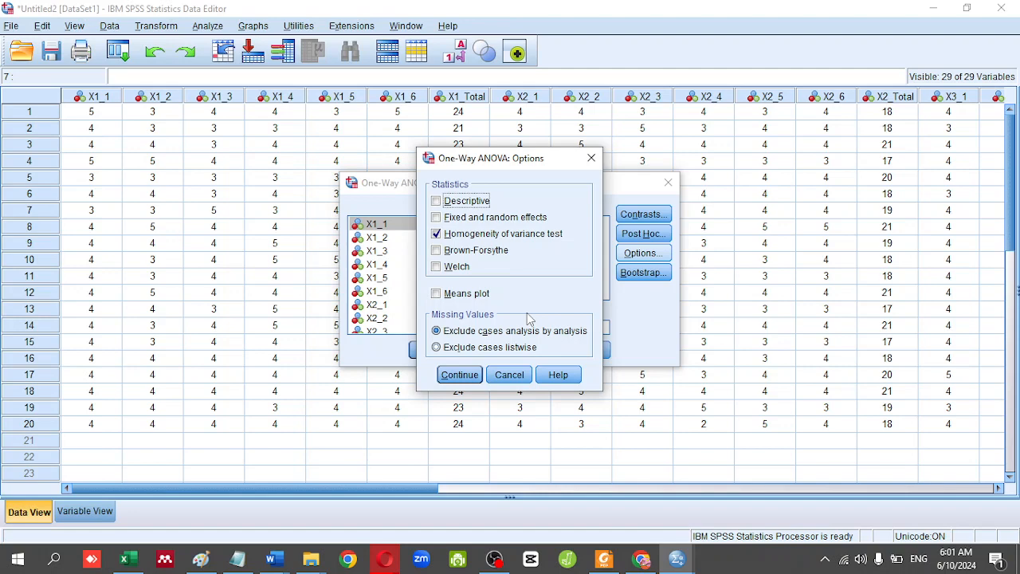
click(460, 375)
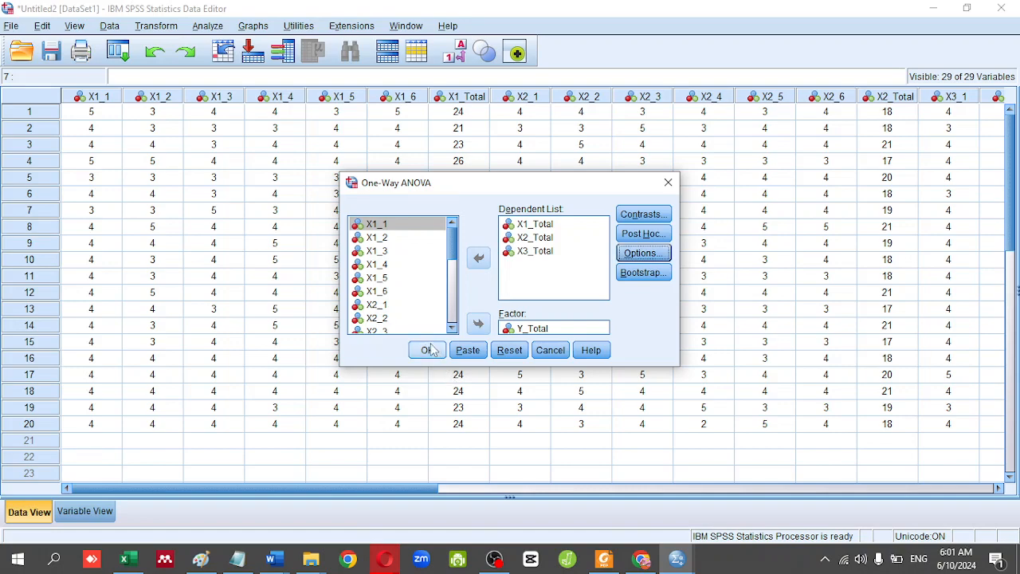
click(428, 350)
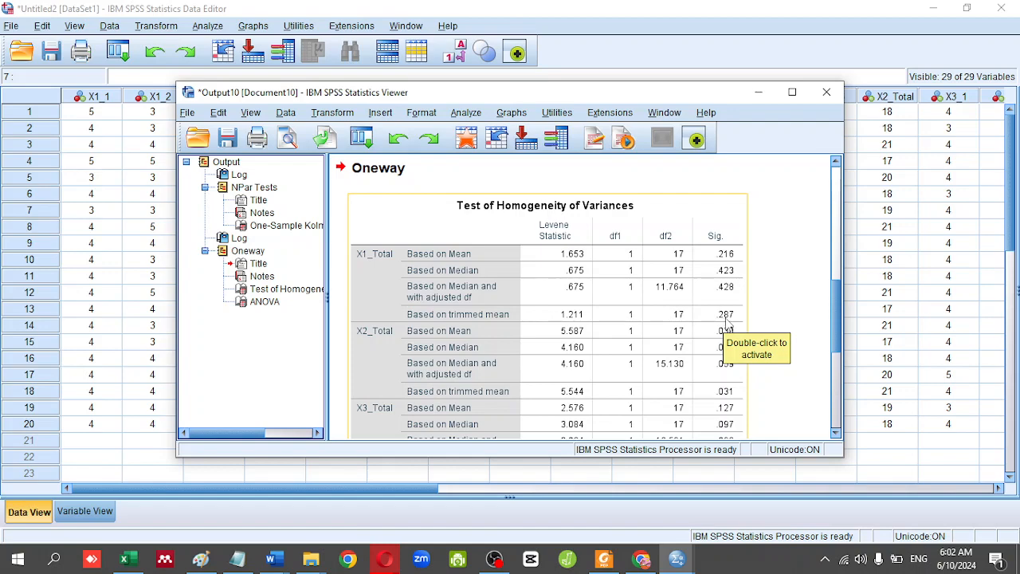
- Switch to Word and duplicate the "Hasil 0.200 > 0.05" line below the original, leaving one blank line between them
key(alt+Tab)
key(alt+Tab)
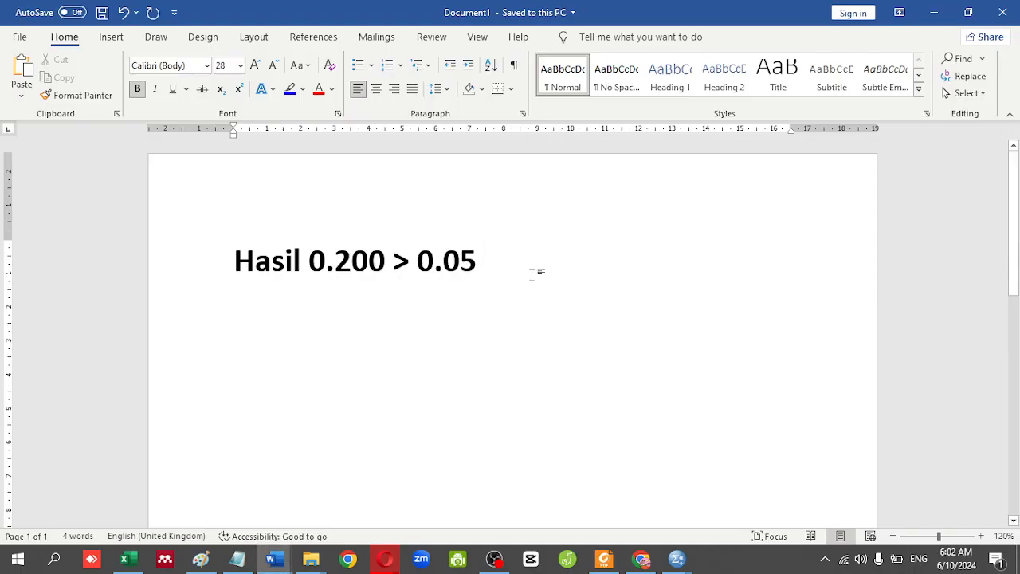
drag(507, 262, 235, 263)
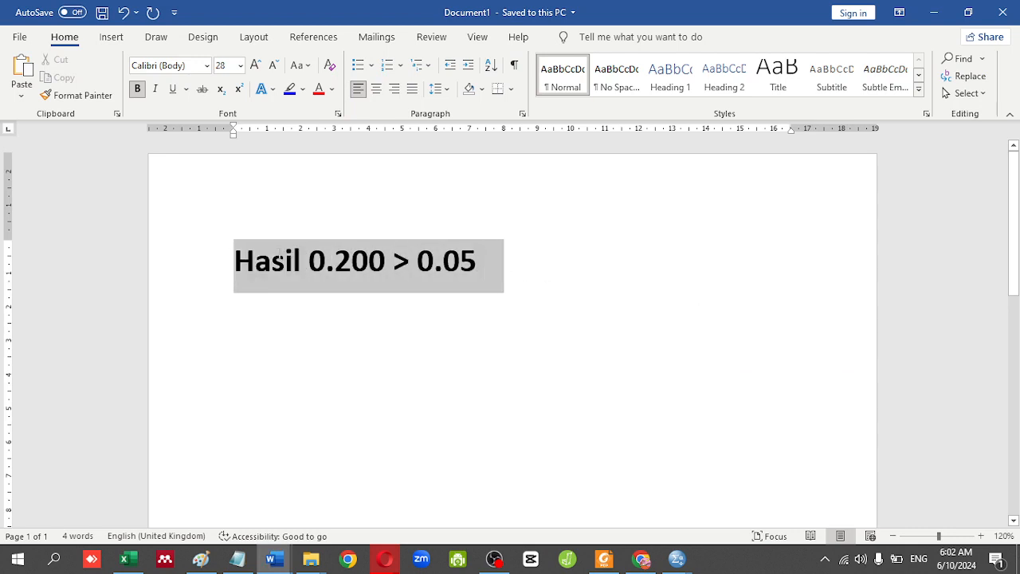
key(ctrl+c)
click(549, 262)
key(Return)
key(Return)
key(ctrl+v)
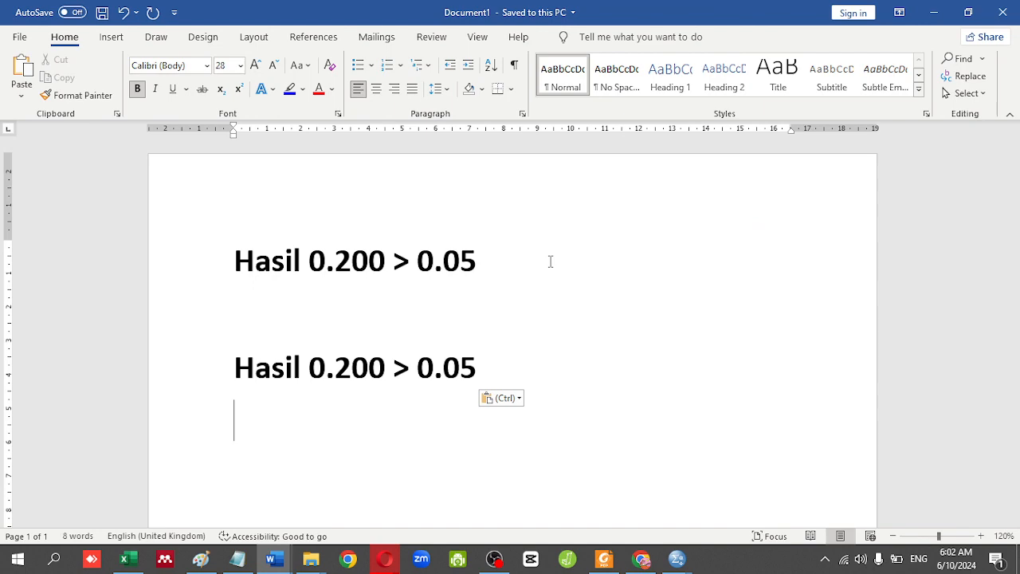
- Check X1_Total's trimmed-mean significance in the SPSS output and change the value in the copied line to 0.287
drag(385, 368, 346, 368)
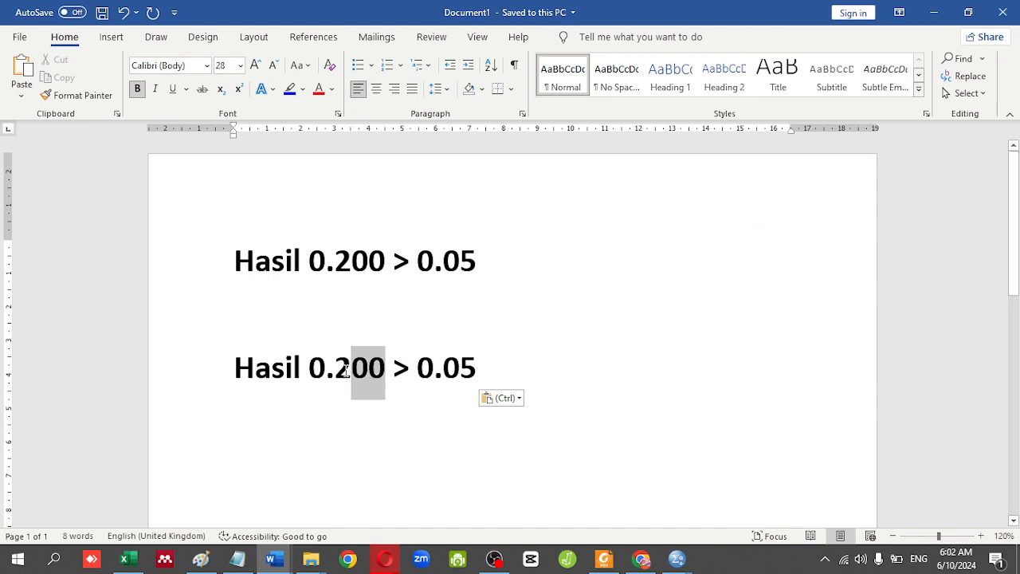
key(alt+Tab)
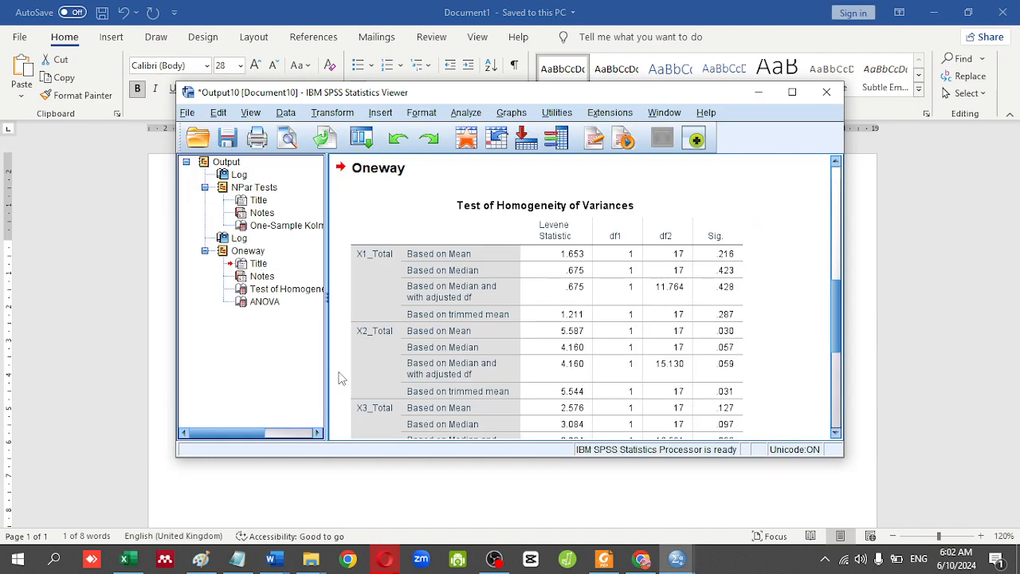
key(alt+Tab)
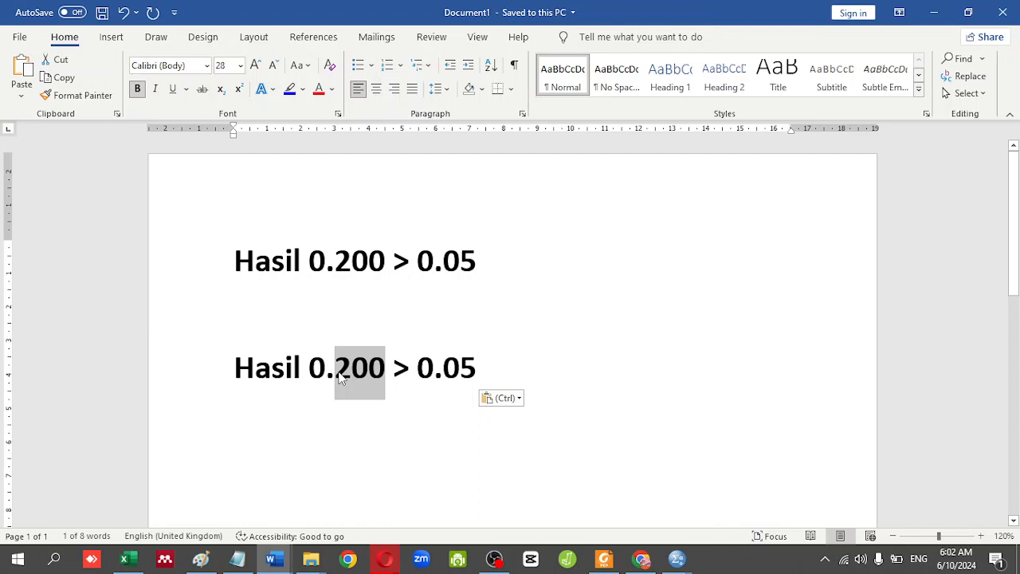
text(287)
- Add the heading line "Uji Homogenitas" directly above the "Hasil 0.287 > 0.05" line
click(297, 323)
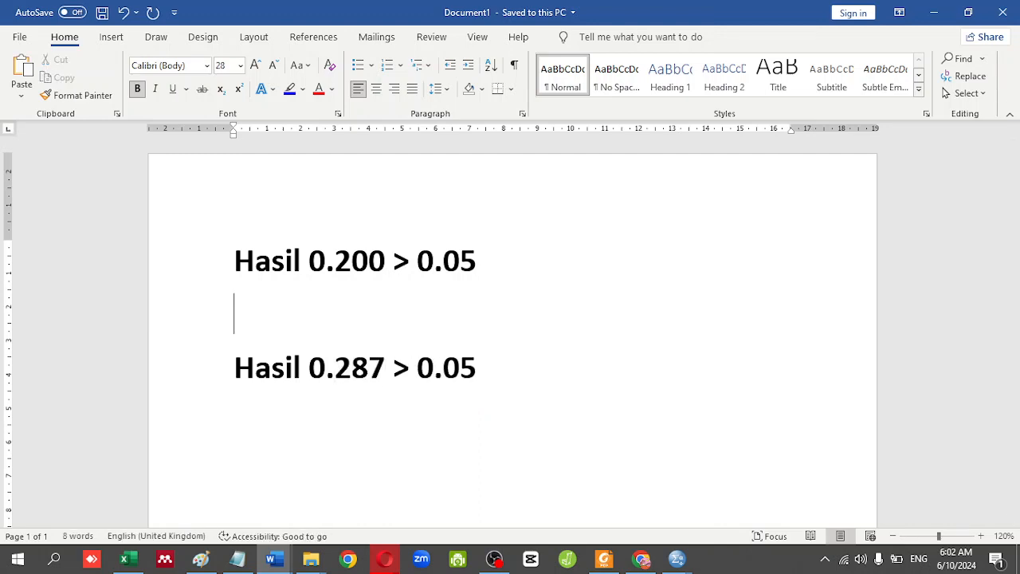
key(Return)
text(Uji Ho)
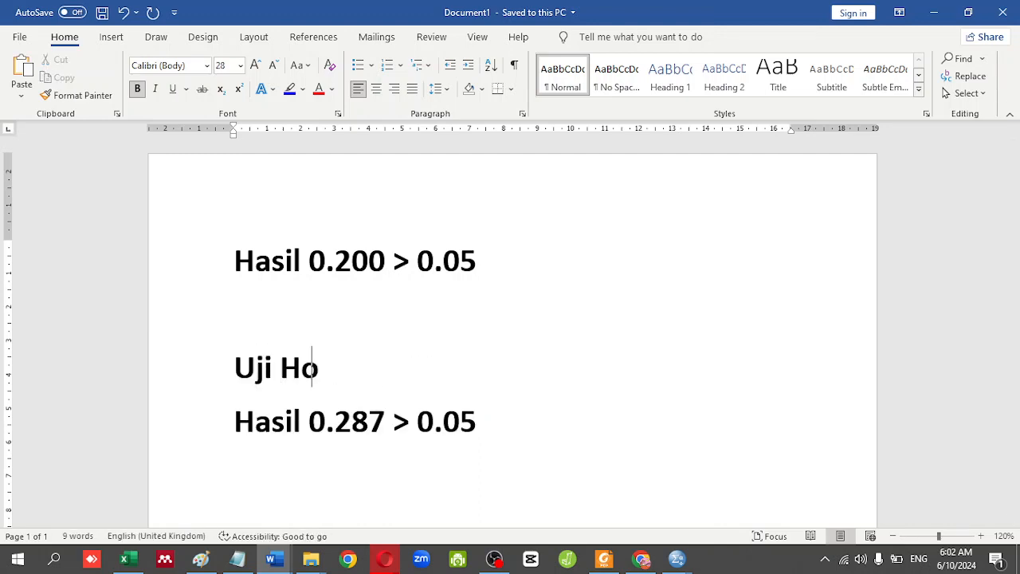
text(mogn)
key(BackSpace)
text(e)
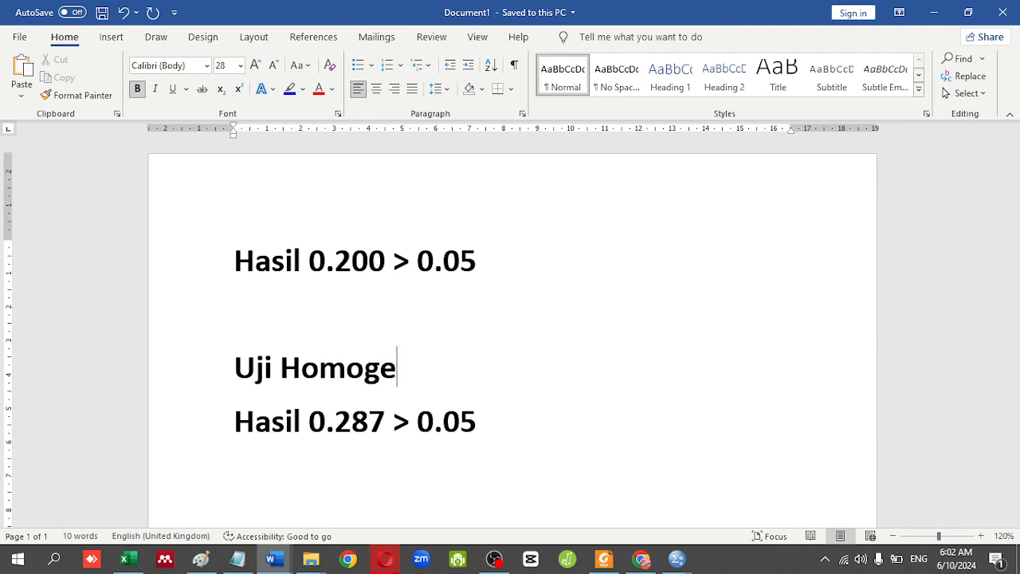
text(nitas)
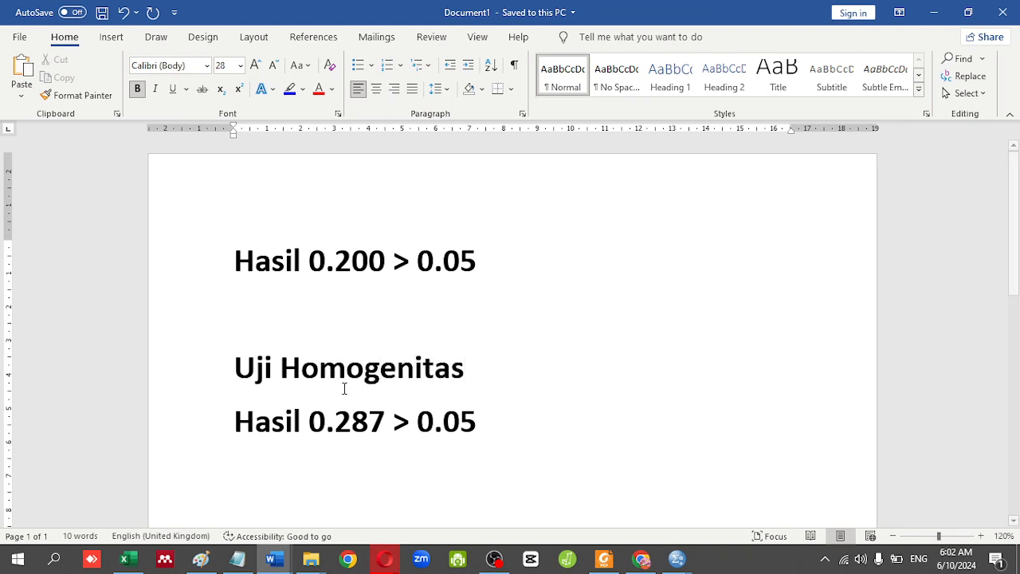
- Check X2_Total's significance values in the SPSS output and paste another "Hasil 0.200 > 0.05" line under the 0.287 line in Word
click(484, 423)
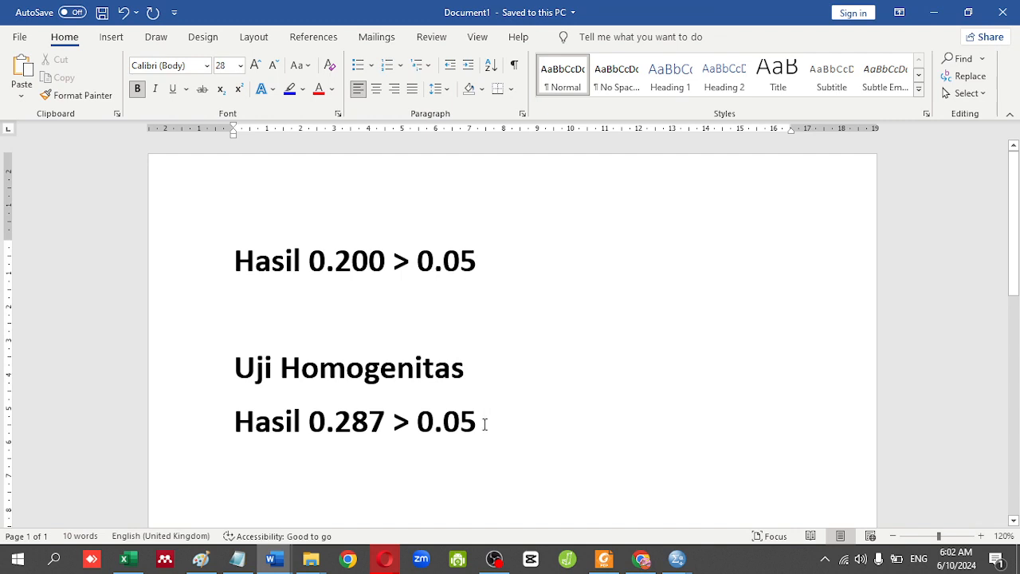
key(alt+Tab)
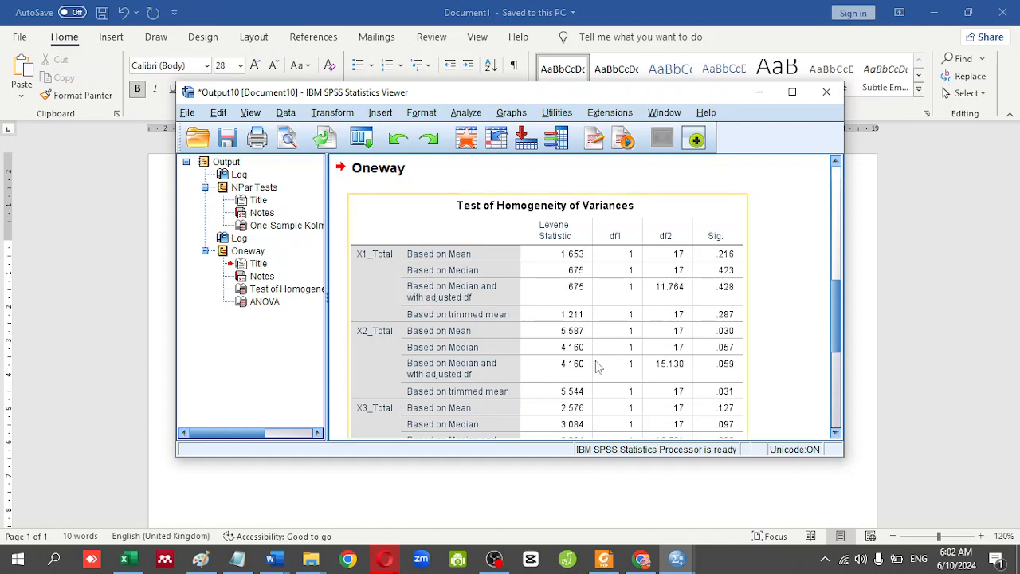
key(alt+Tab)
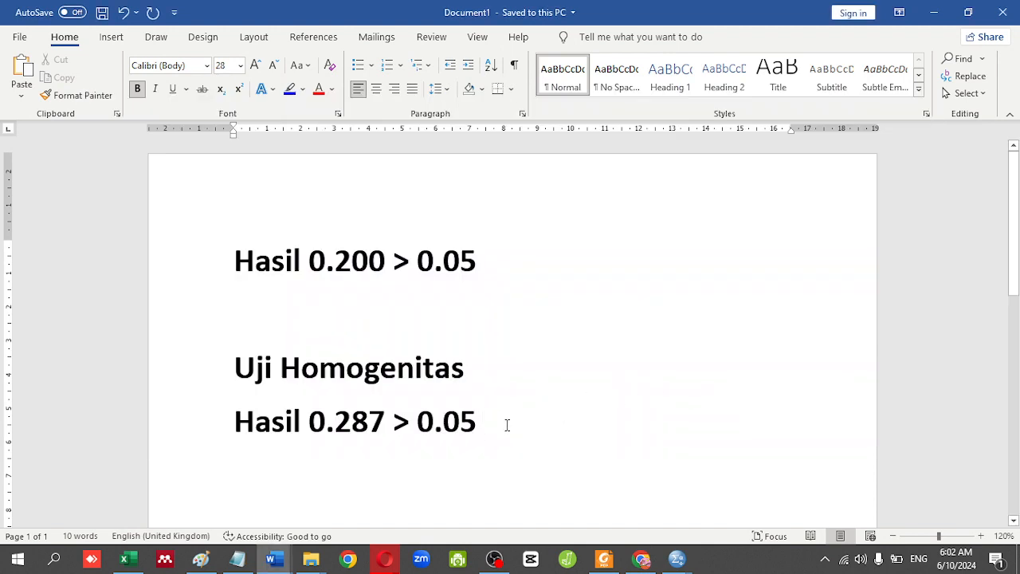
key(Return)
key(ctrl+v)
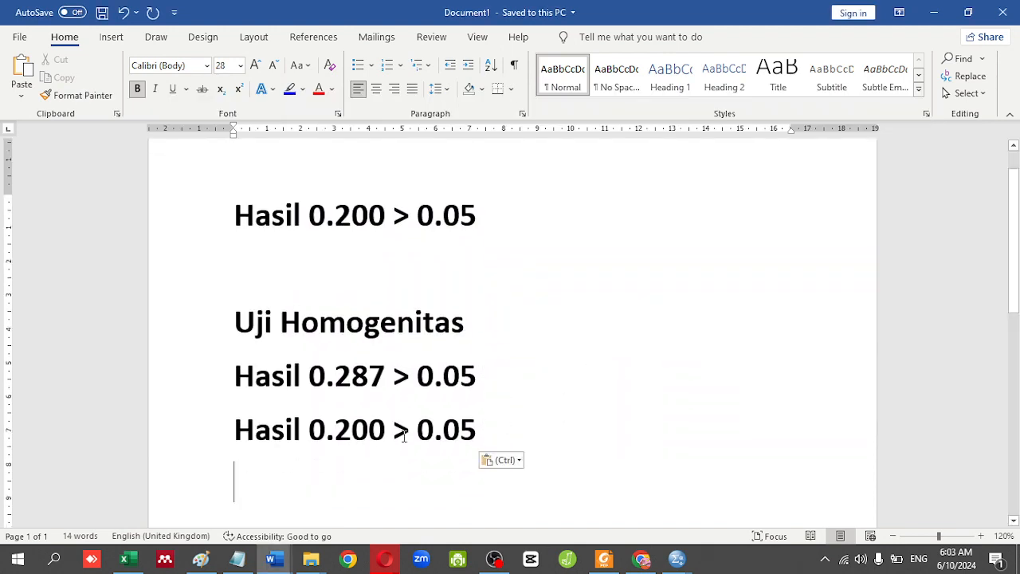
- Edit the newly pasted line's value and comparison sign so it reads "Hasil 0.031 < 0.05"
drag(386, 431, 335, 430)
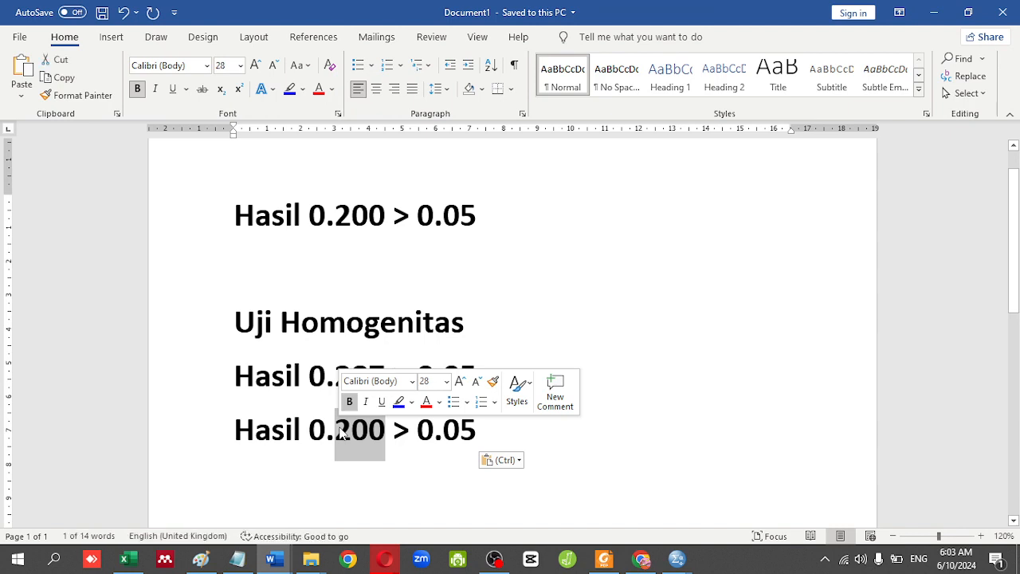
text(031)
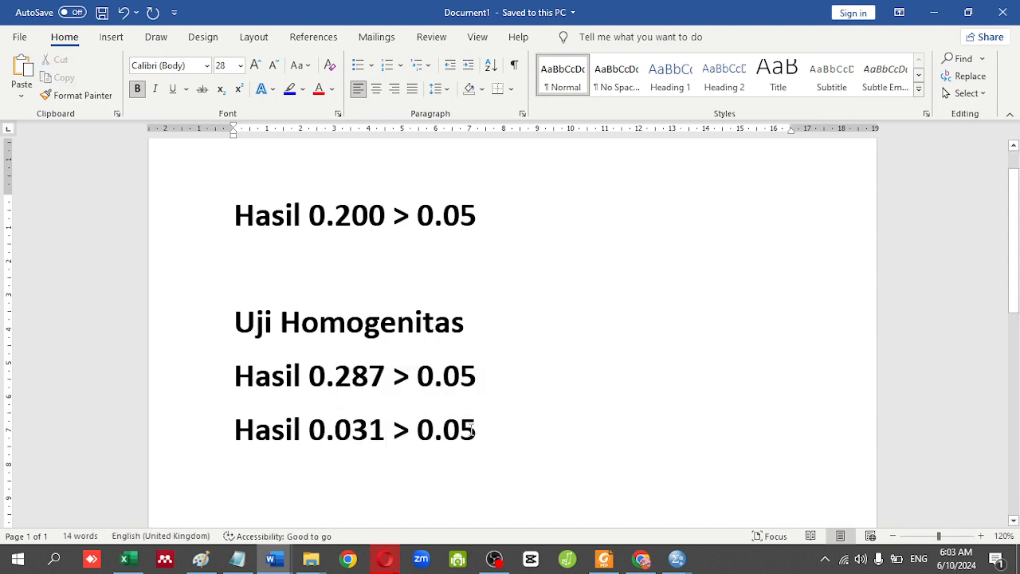
click(410, 430)
key(shift+Left)
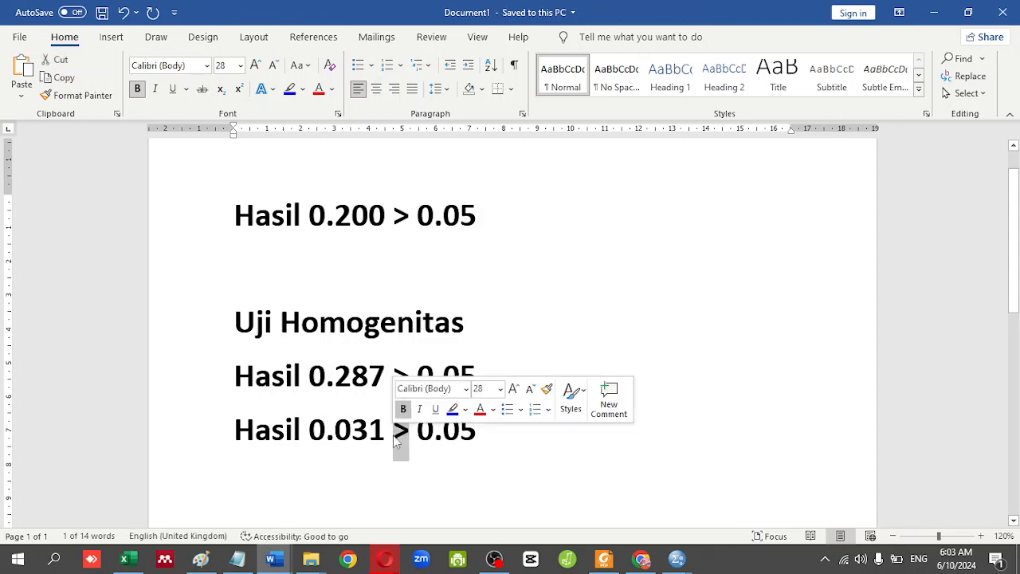
text(<)
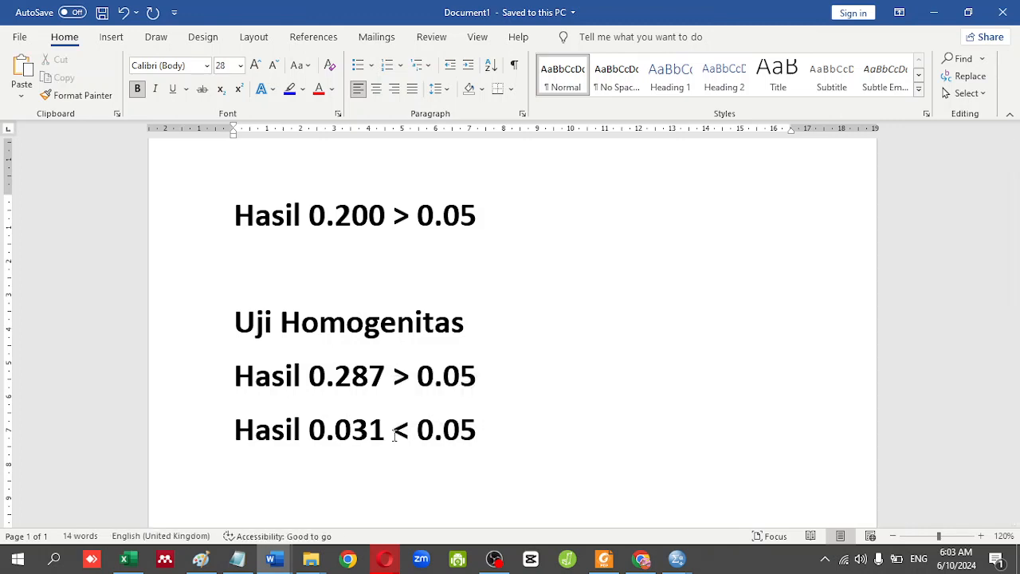
- Append ", homogen" to the end of the "Hasil 0.287 > 0.05" line
click(508, 408)
click(492, 376)
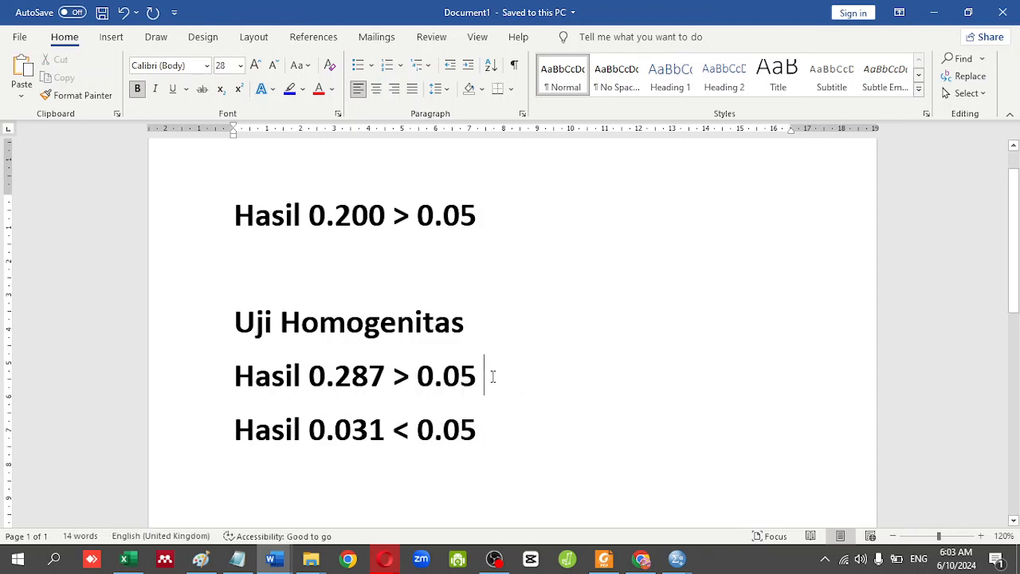
text(, homogen)
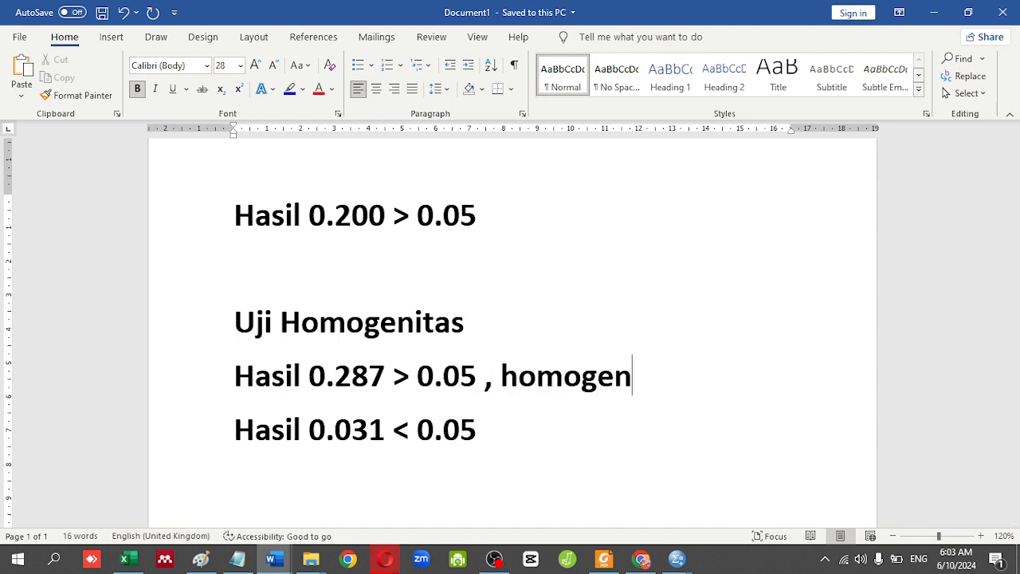
- Append ", data tidak homogen" to the end of the "Hasil 0.031 < 0.05" line
click(484, 429)
text(, n)
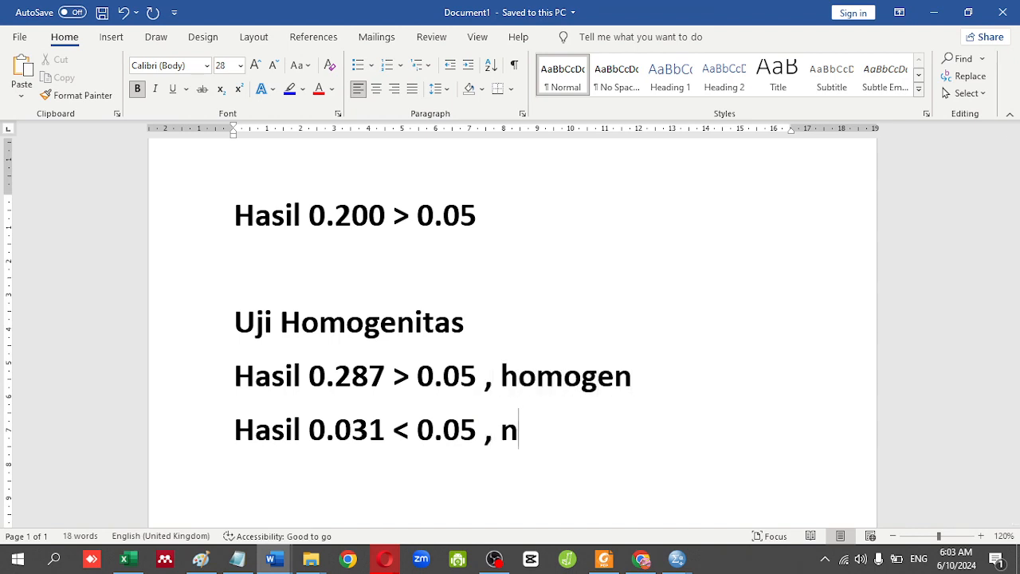
key(BackSpace)
text(tida)
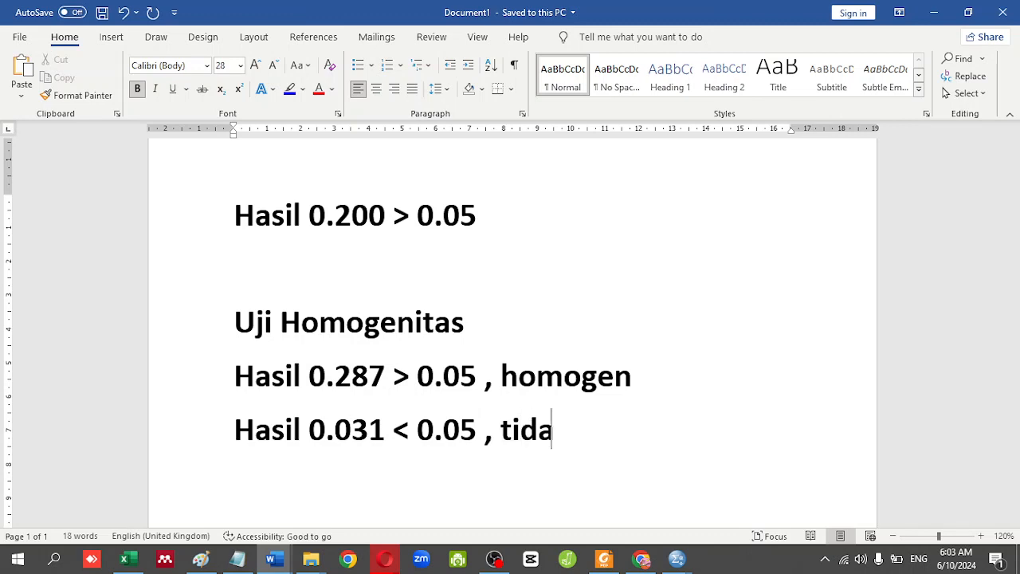
text(k homogen)
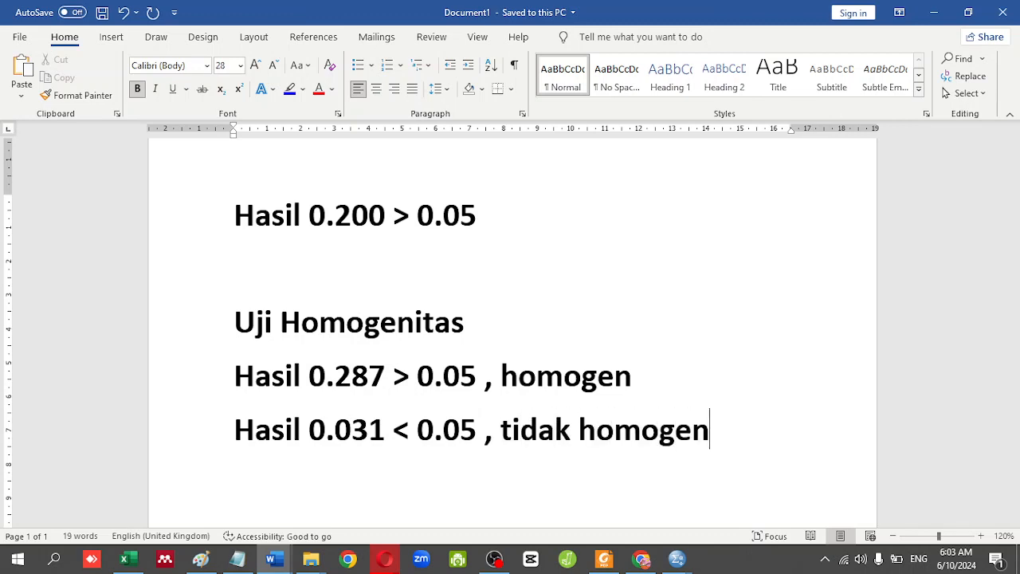
click(500, 428)
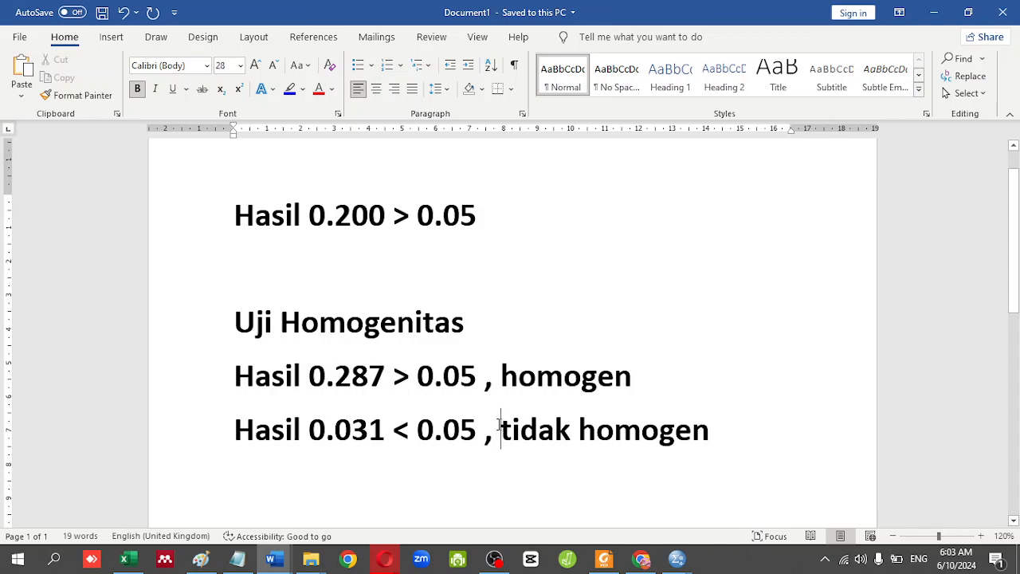
text(data)
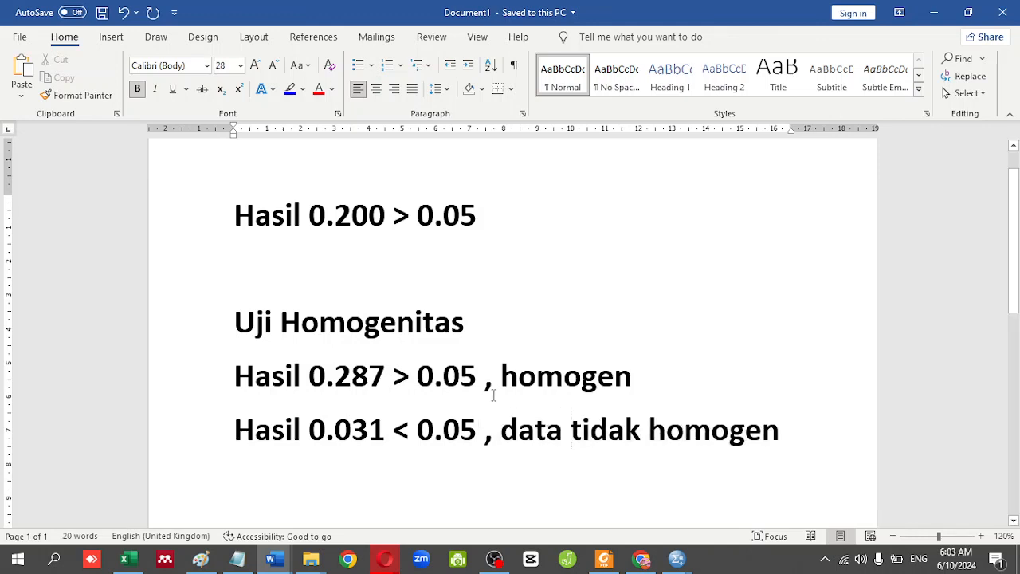
- Insert "data" before "homogen" in the "Hasil 0.287 > 0.05" line
click(494, 383)
text(data)
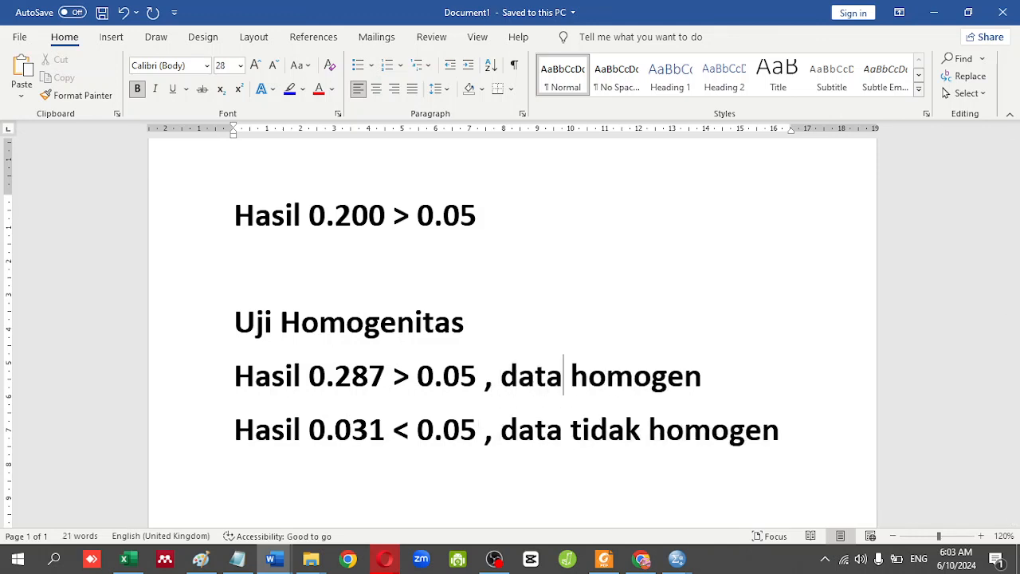
- Check X3_Total's significance values in the Test of Homogeneity of Variances table in SPSS, and return to Word
key(alt+Tab)
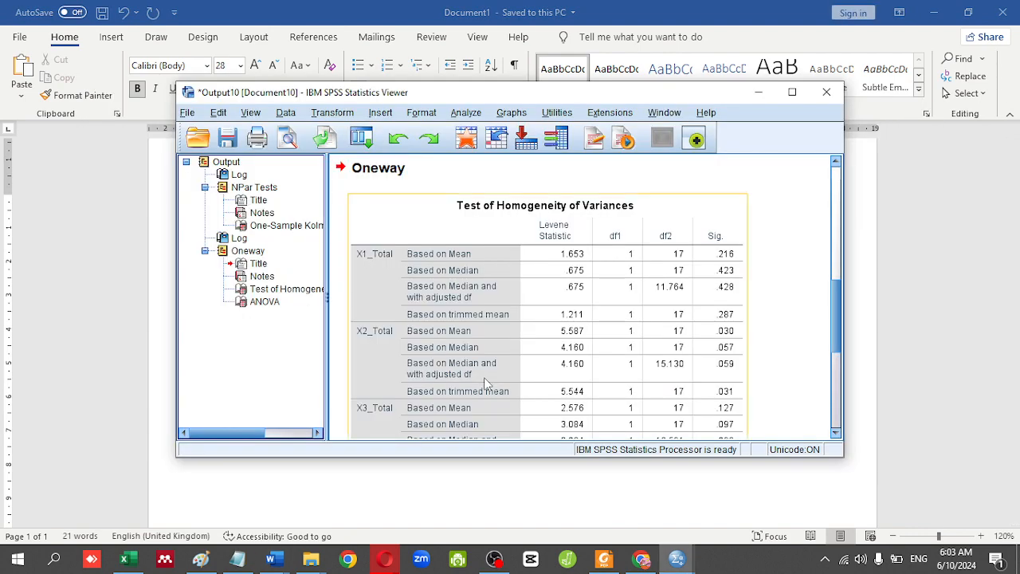
scroll(612, 363, down, 2)
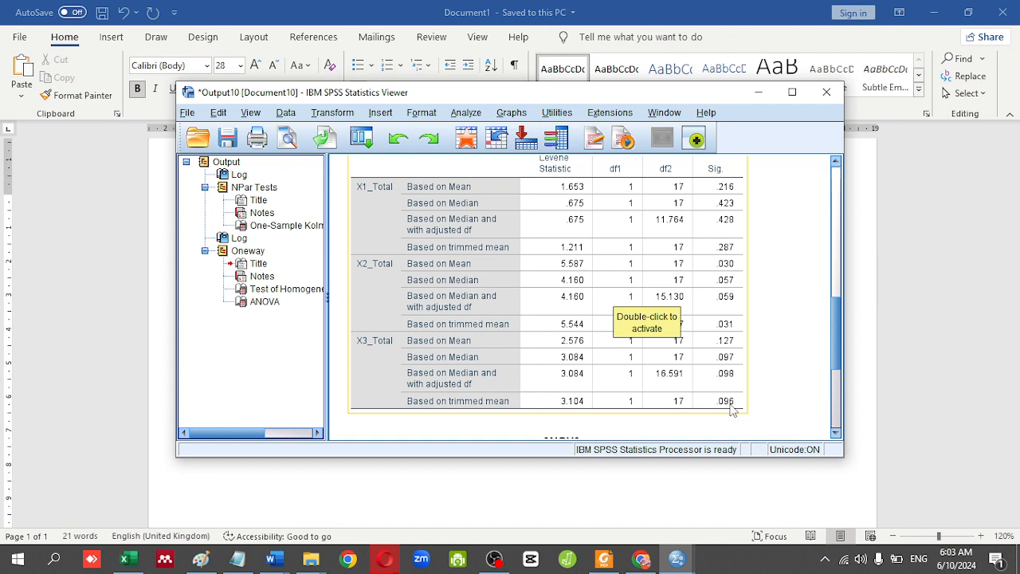
key(alt+Tab)
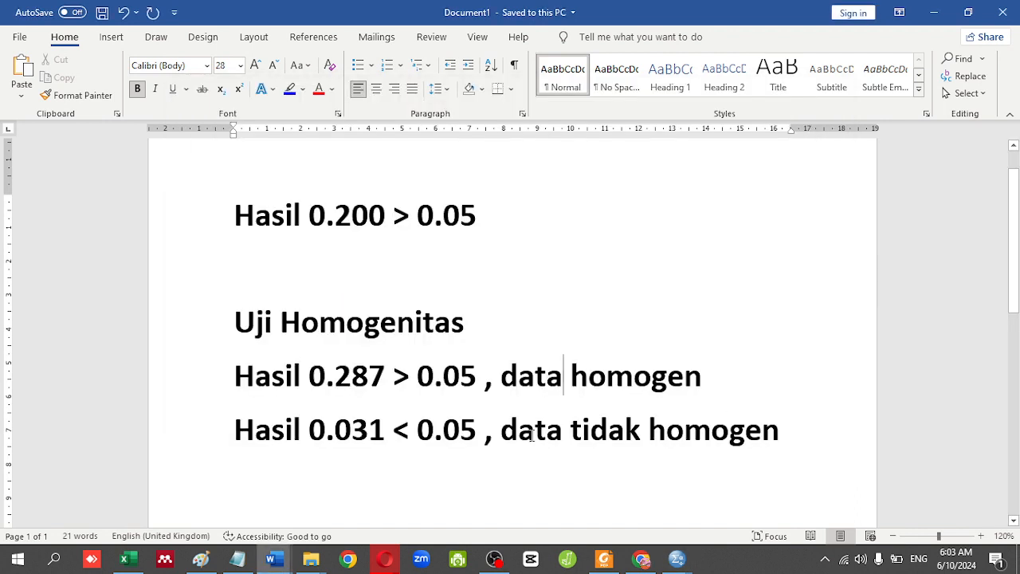
- Duplicate the "Hasil 0.287 > 0.05 , data homogen" line below the 0.031 line and change the copy's value to 0.096
drag(702, 379, 262, 399)
key(ctrl+c)
click(279, 470)
key(ctrl+v)
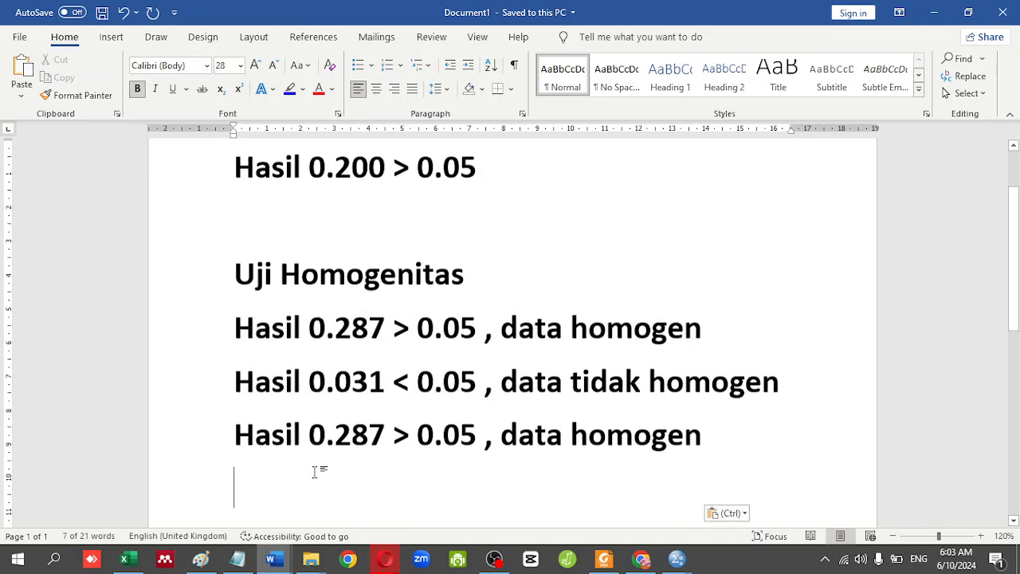
key(BackSpace)
drag(386, 423, 339, 424)
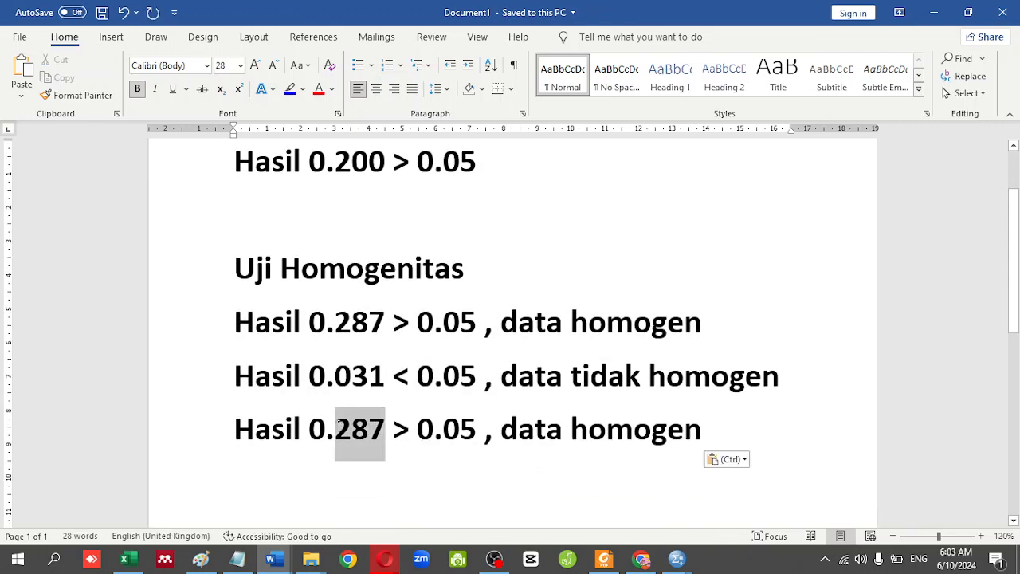
text(096)
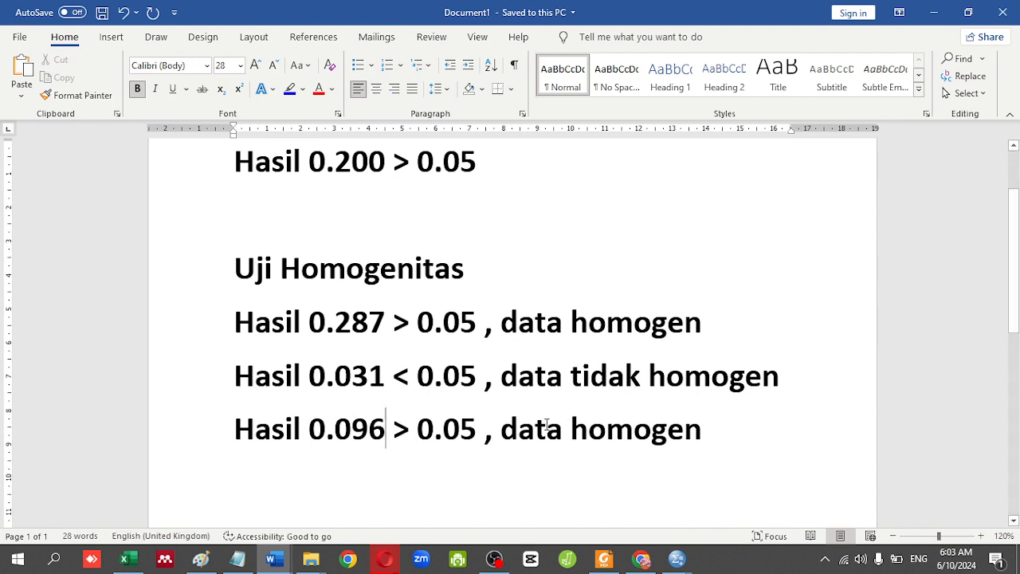
- Highlight the "Uji Homogenitas" heading in yellow
scroll(546, 426, up, 2)
drag(473, 356, 235, 353)
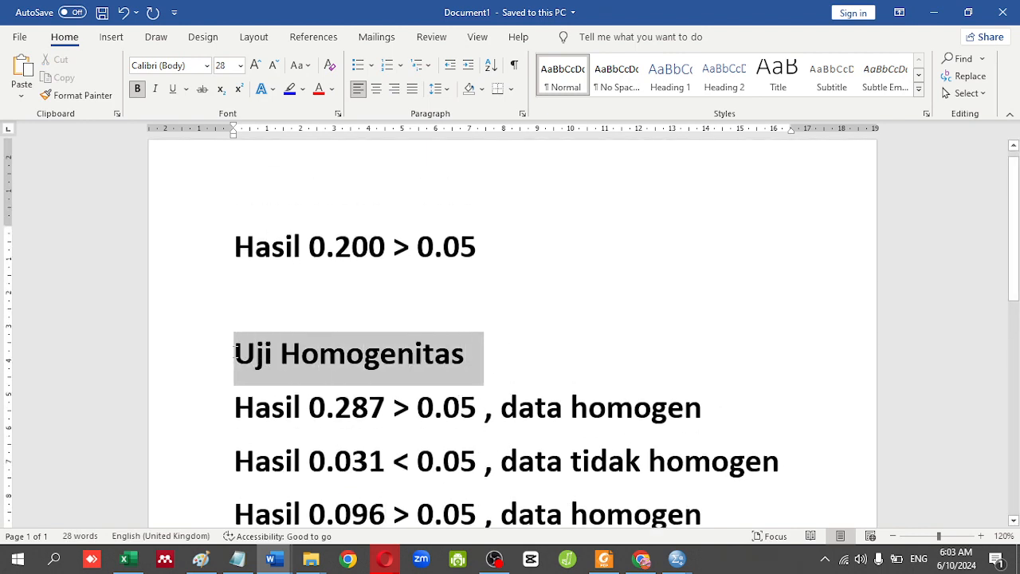
click(306, 326)
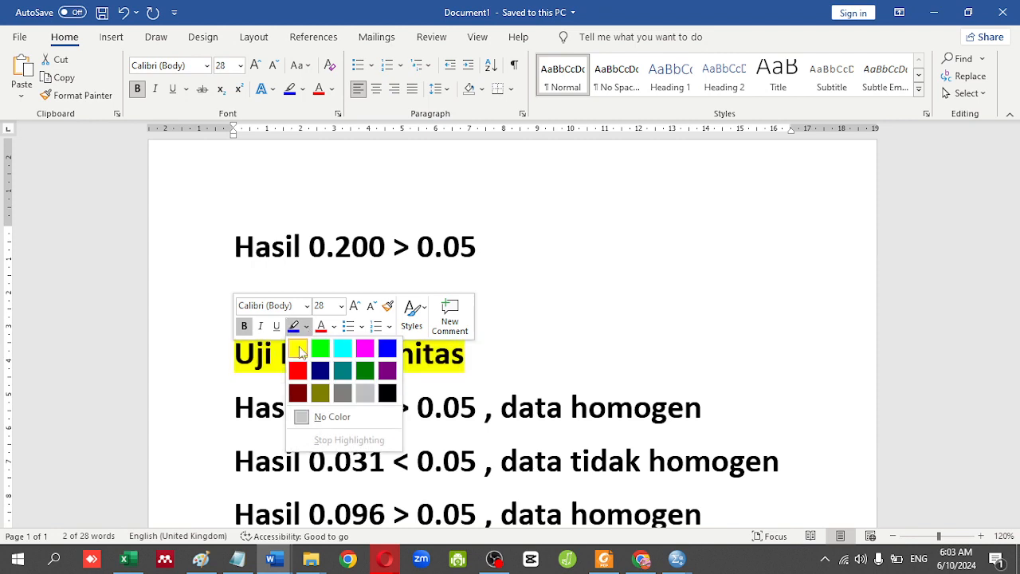
click(298, 349)
key(Left)
scroll(498, 390, down, 2)
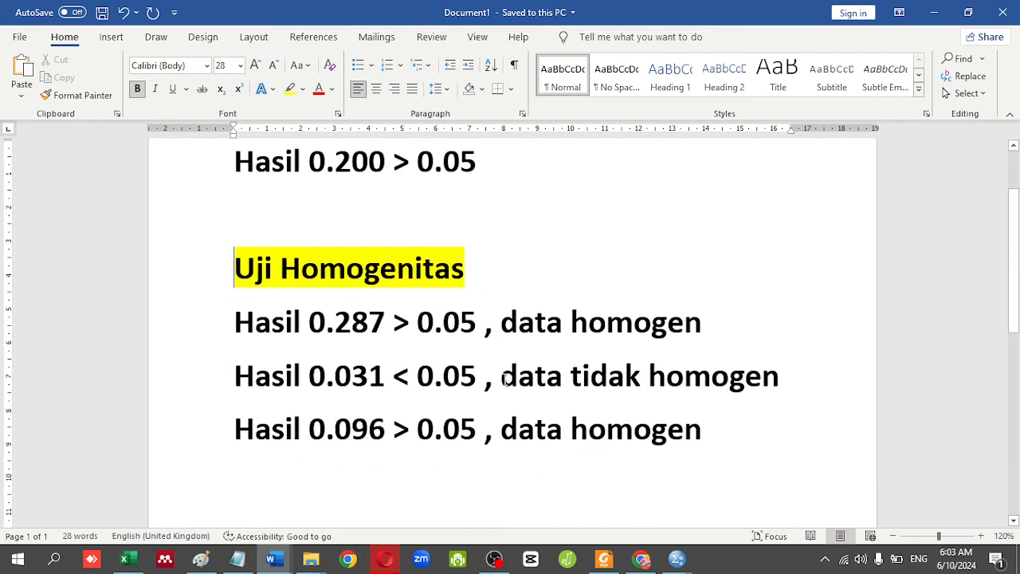
scroll(485, 372, up, 2)
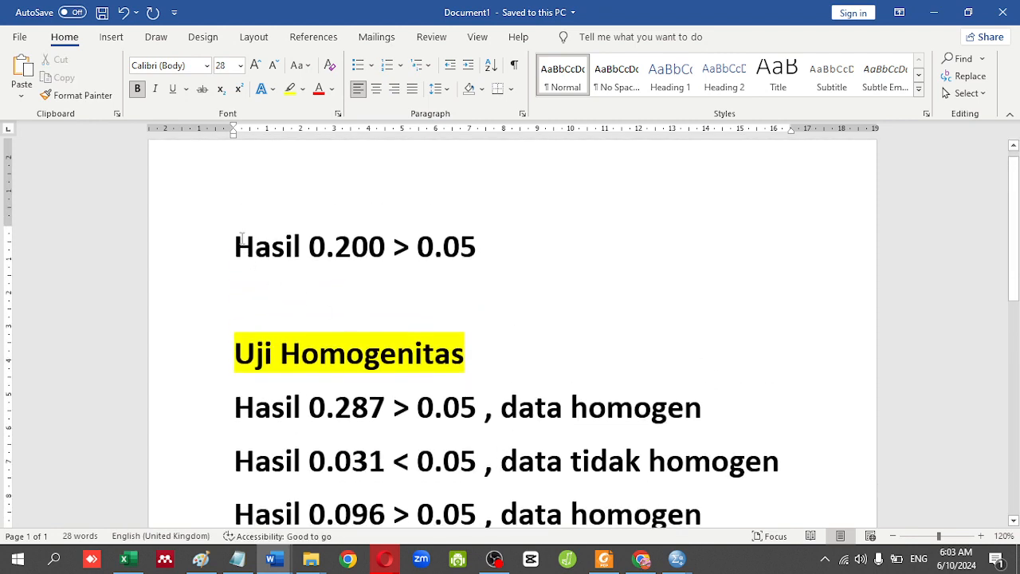
click(236, 245)
scroll(313, 364, down, 2)
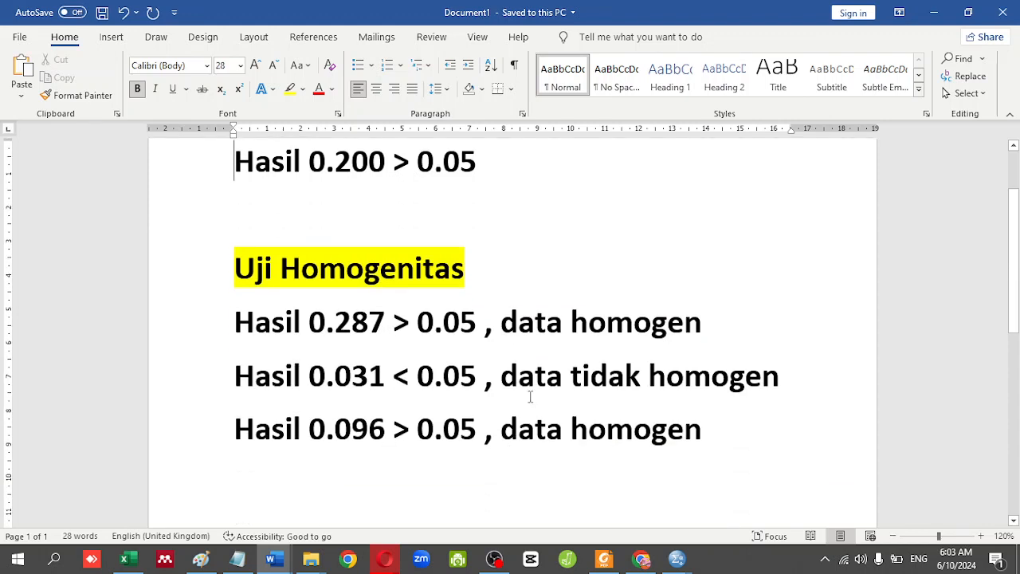
scroll(534, 402, up, 1)
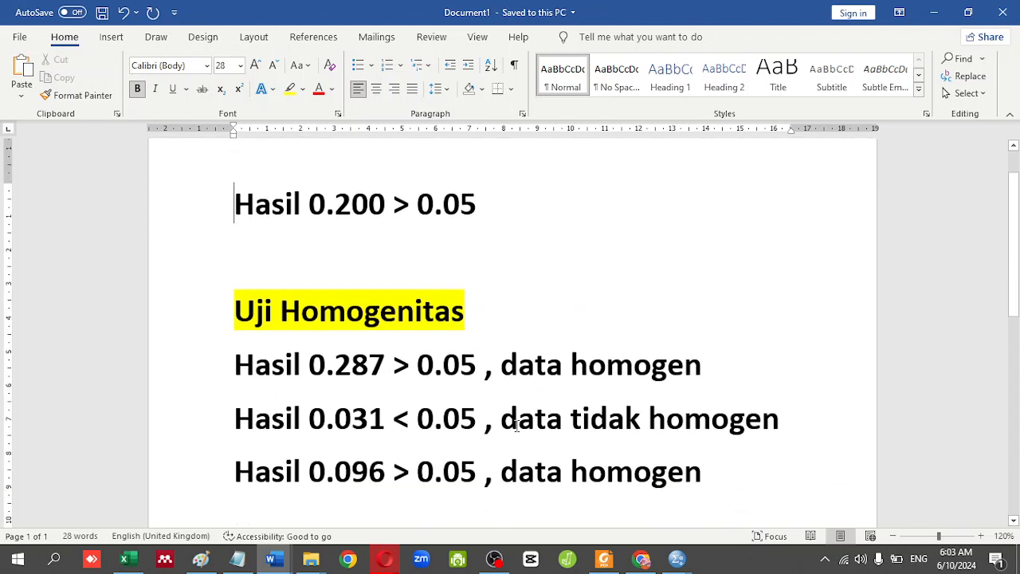